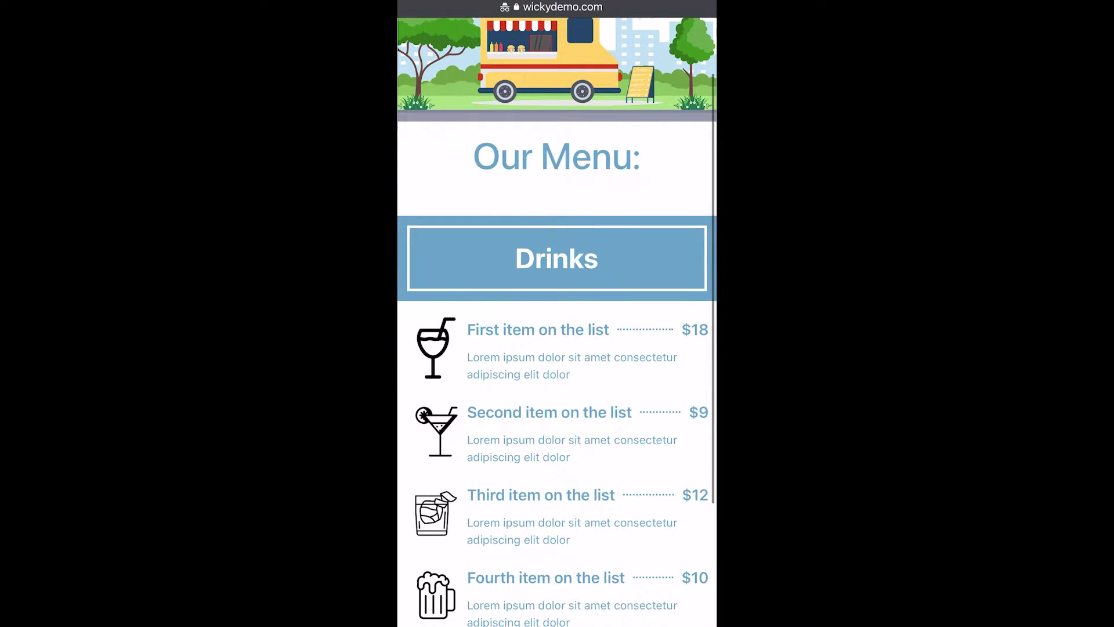
Scroll through the food-truck page preview and expand the Drinks menu toggle
scroll(557, 313, "down", 5)
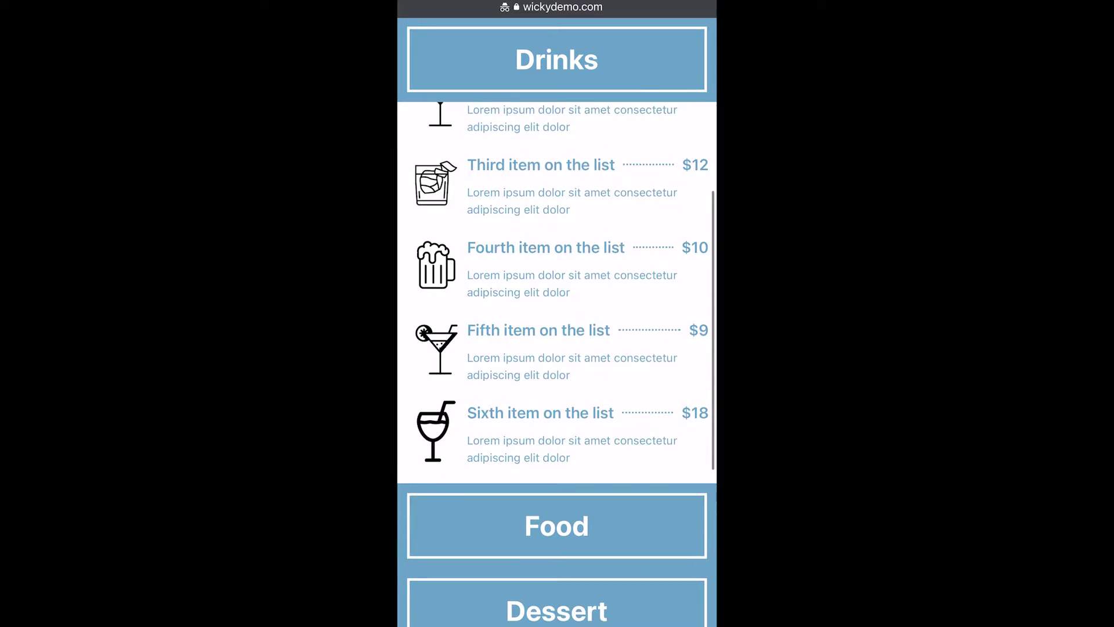
scroll(557, 314, "down", 2)
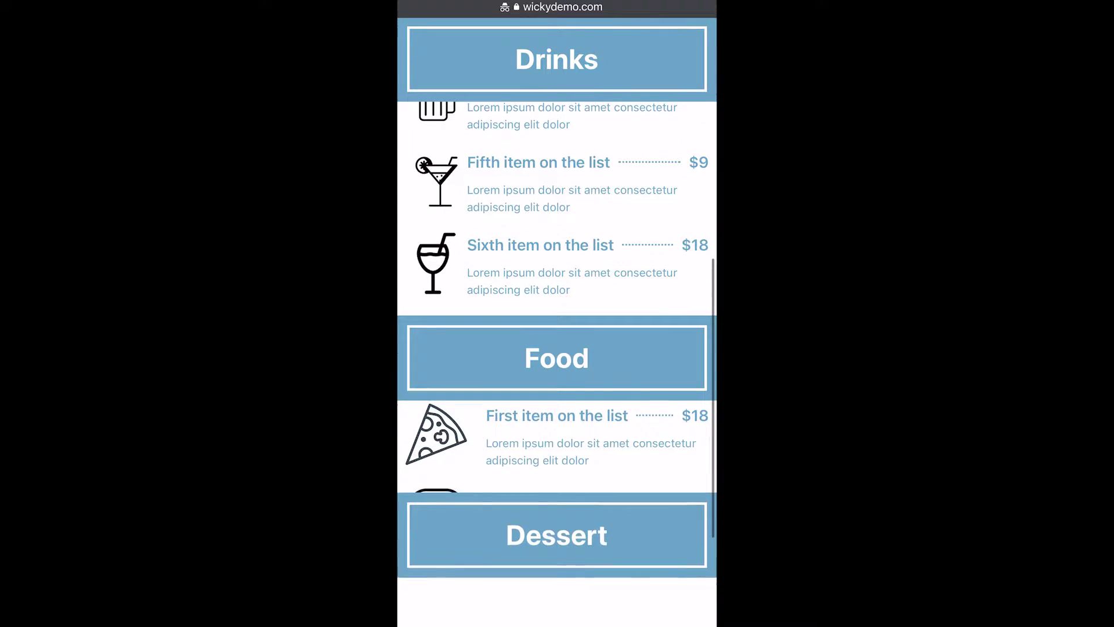
scroll(557, 314, "down", 4)
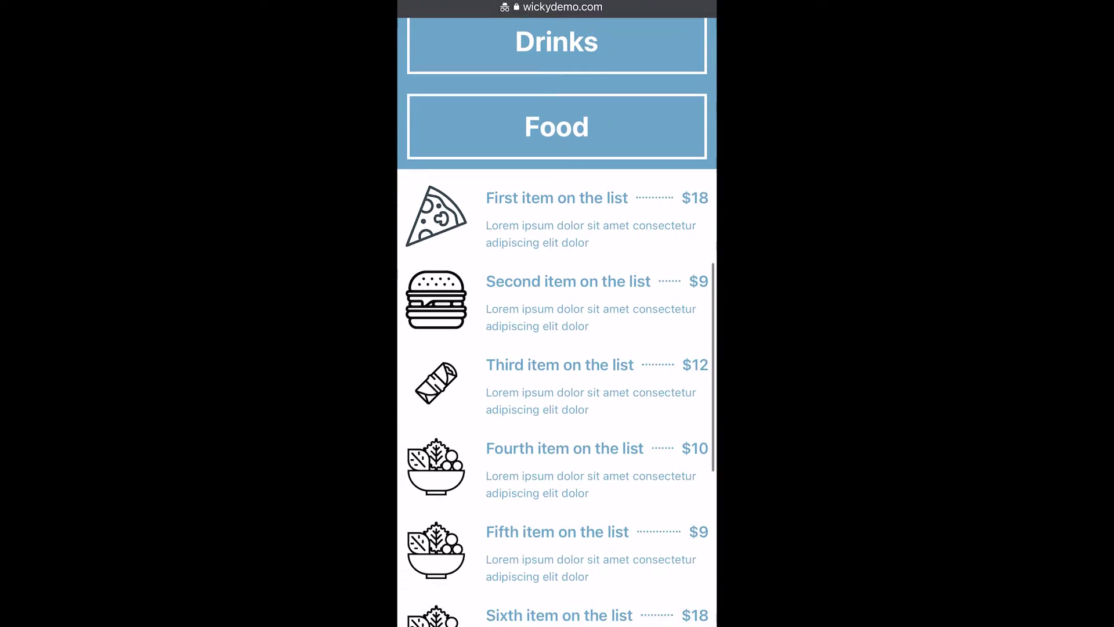
scroll(557, 313, "up", 7)
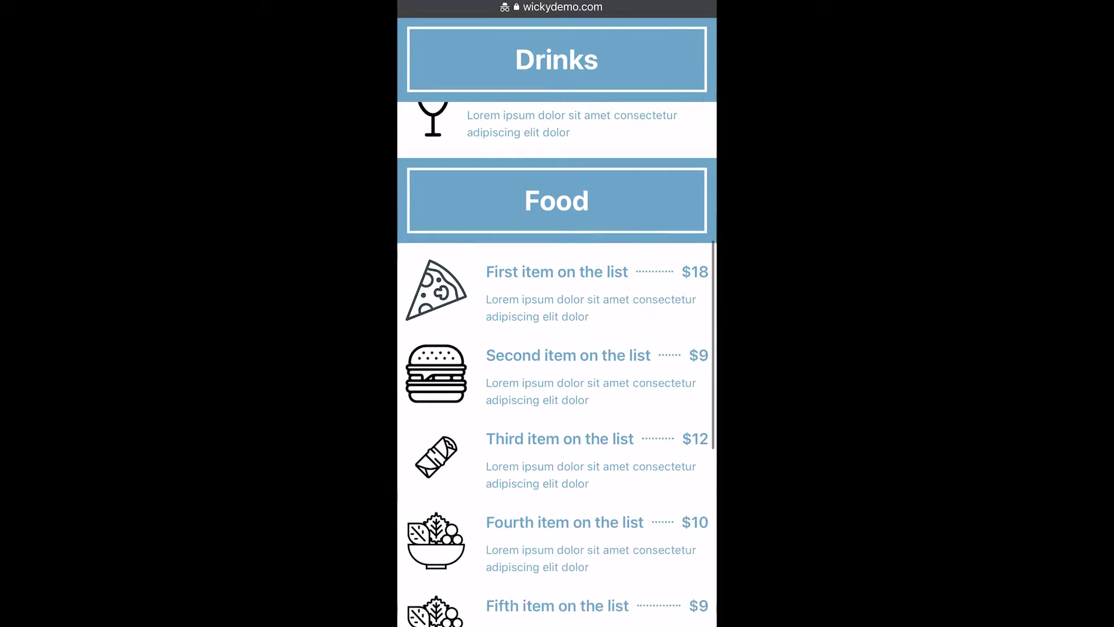
scroll(557, 313, "down", 1)
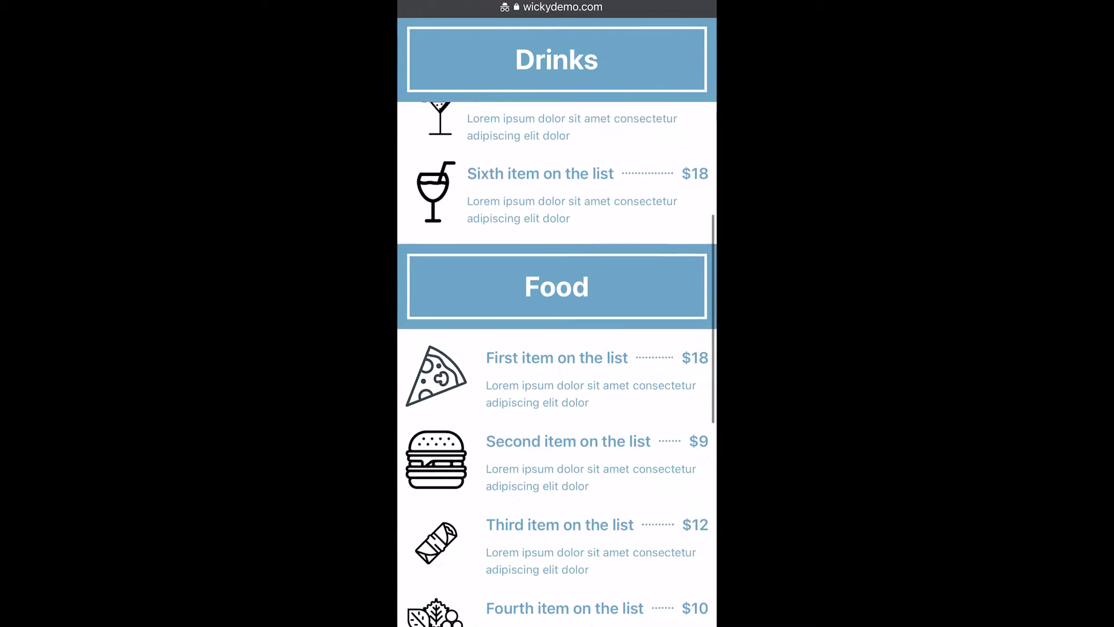
scroll(557, 313, "down", 7)
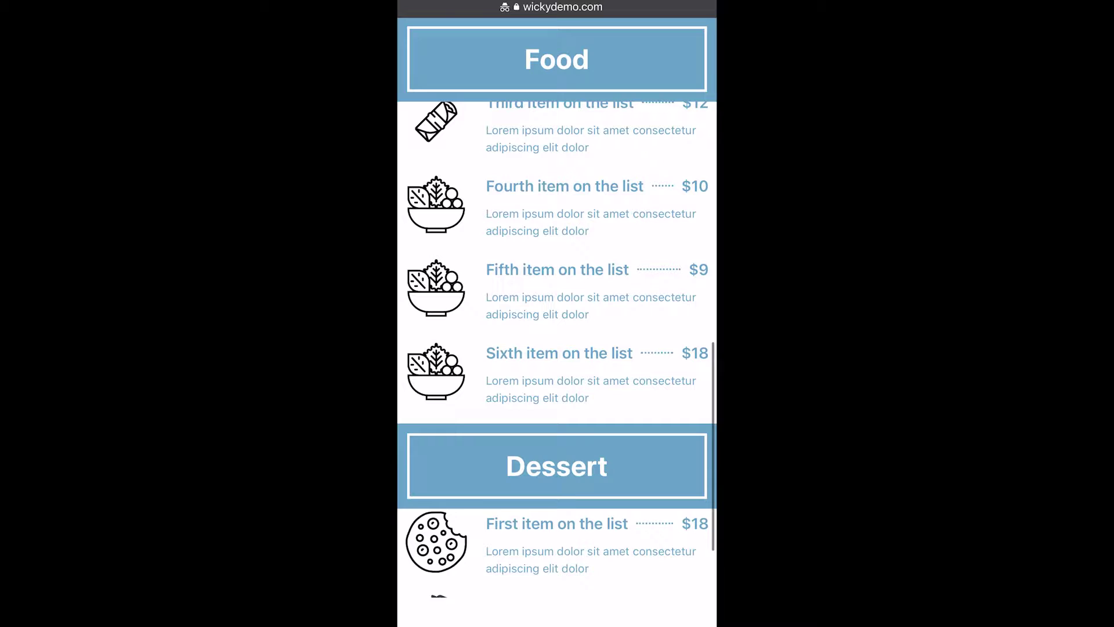
scroll(557, 313, "down", 1)
scroll(557, 313, "down", 4)
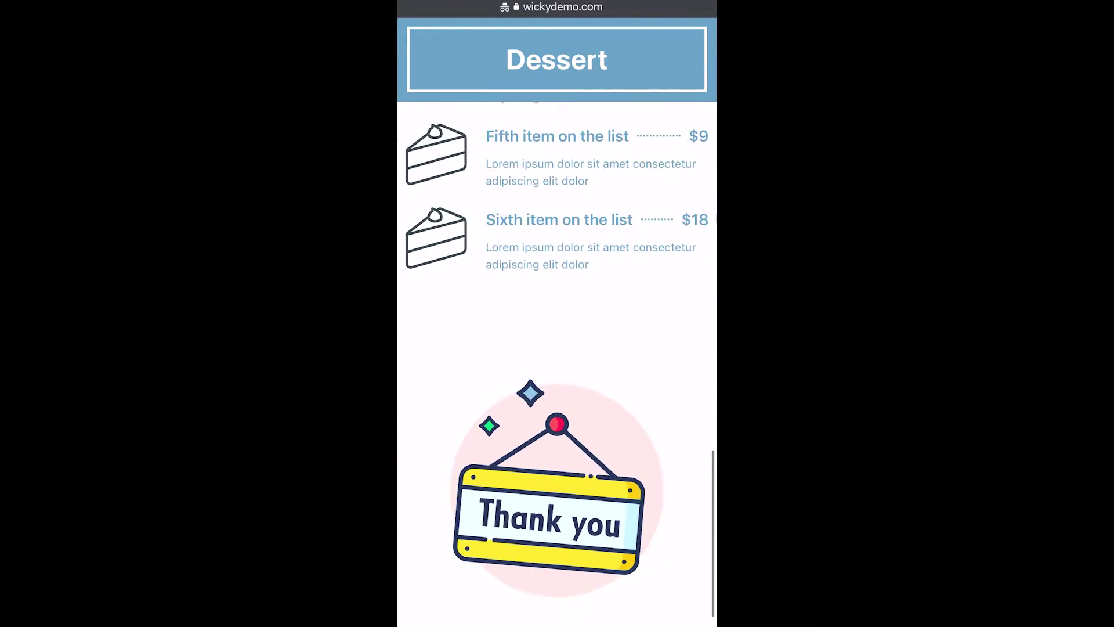
scroll(557, 314, "up", 4)
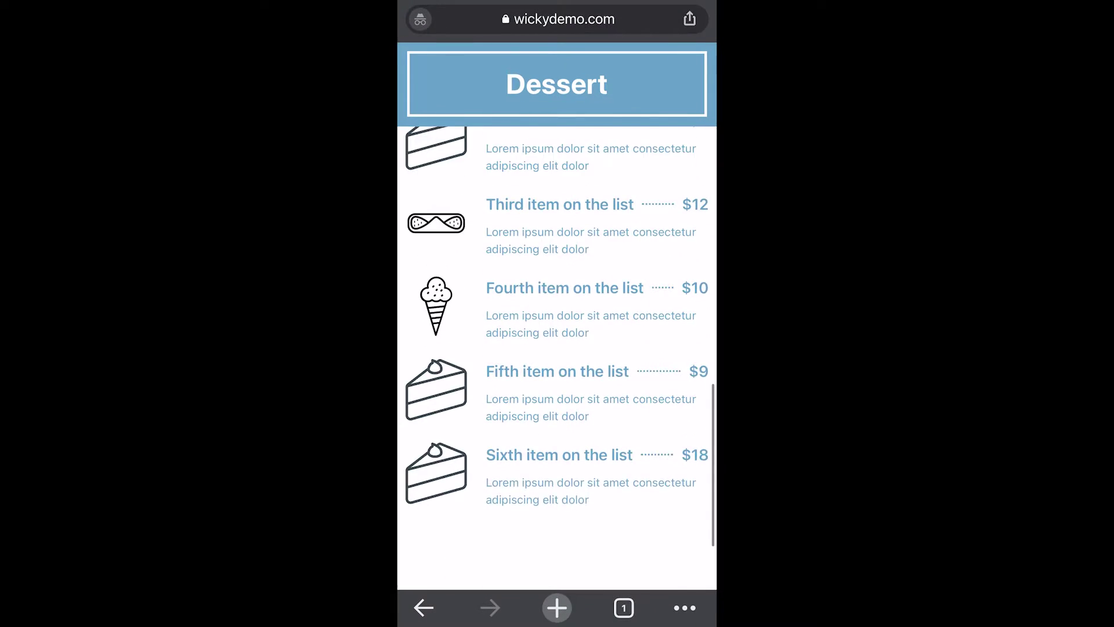
scroll(557, 314, "up", 10)
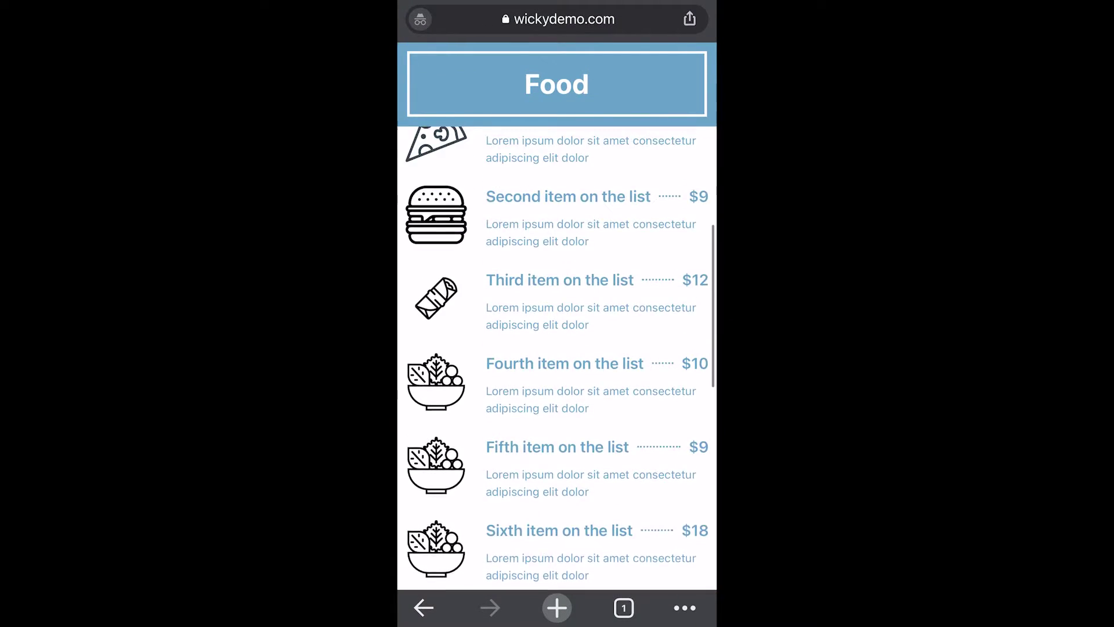
scroll(557, 313, "up", 15)
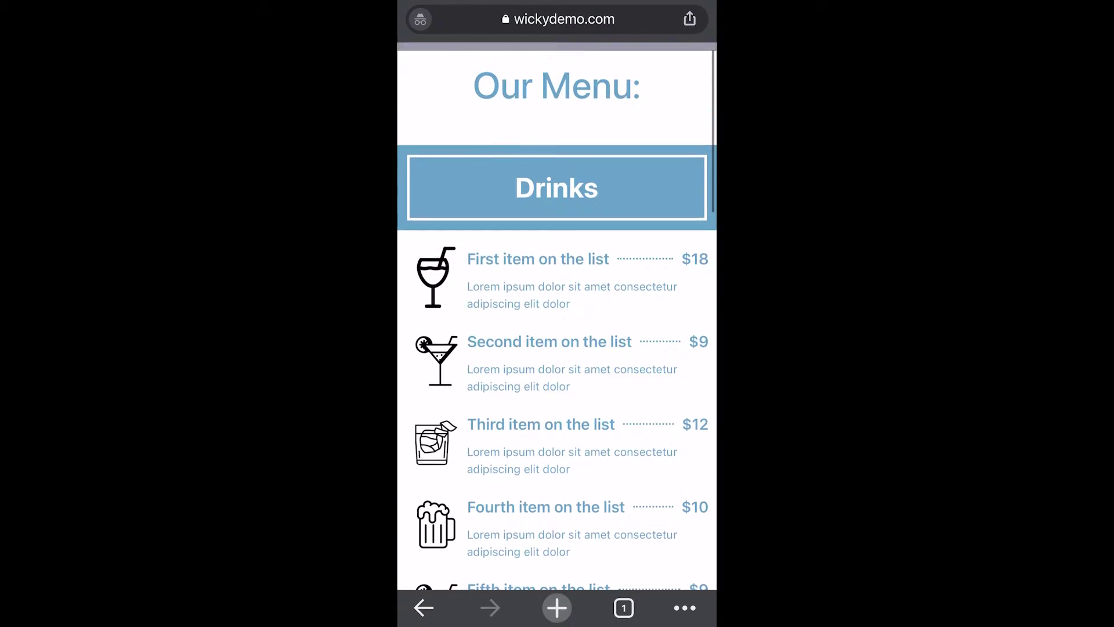
scroll(557, 313, "down", 1)
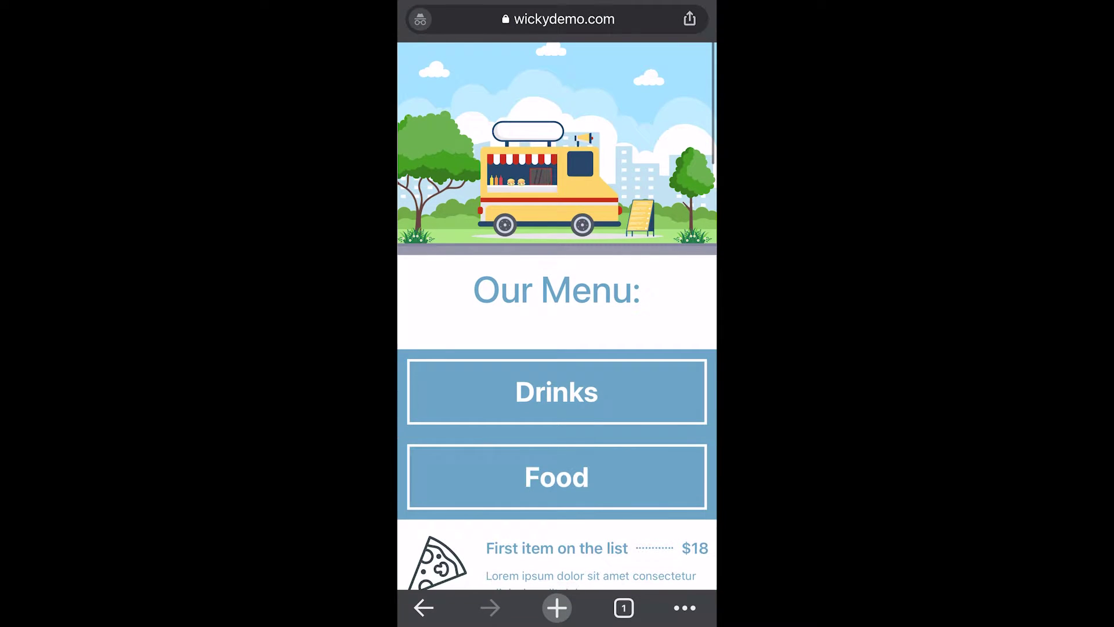
scroll(557, 313, "down", 3)
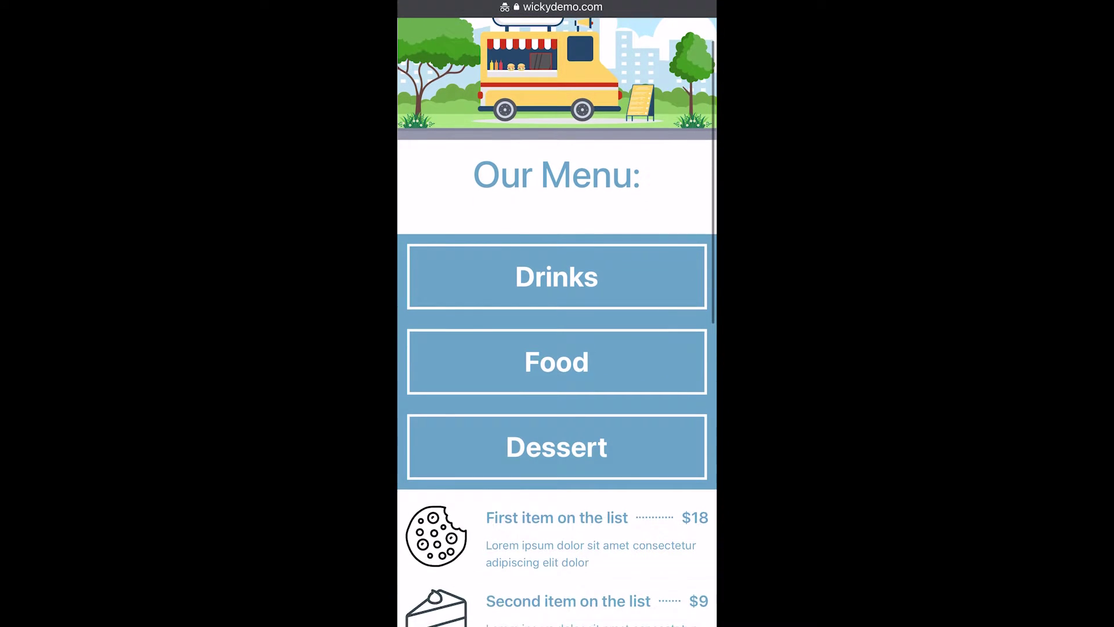
left_click(558, 277)
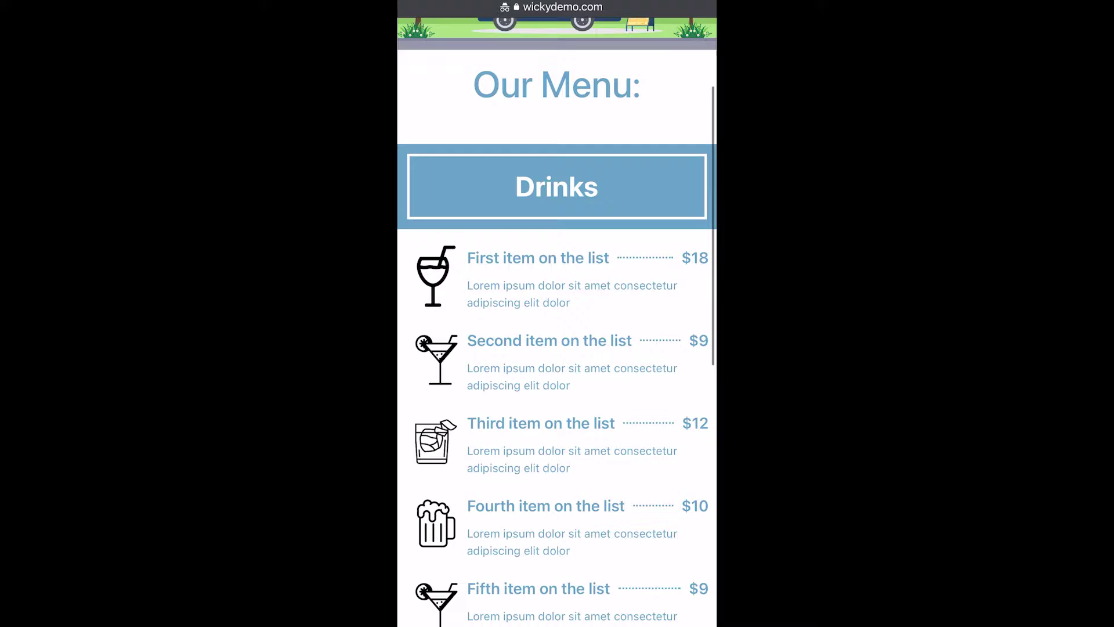
scroll(557, 325, "down", 3)
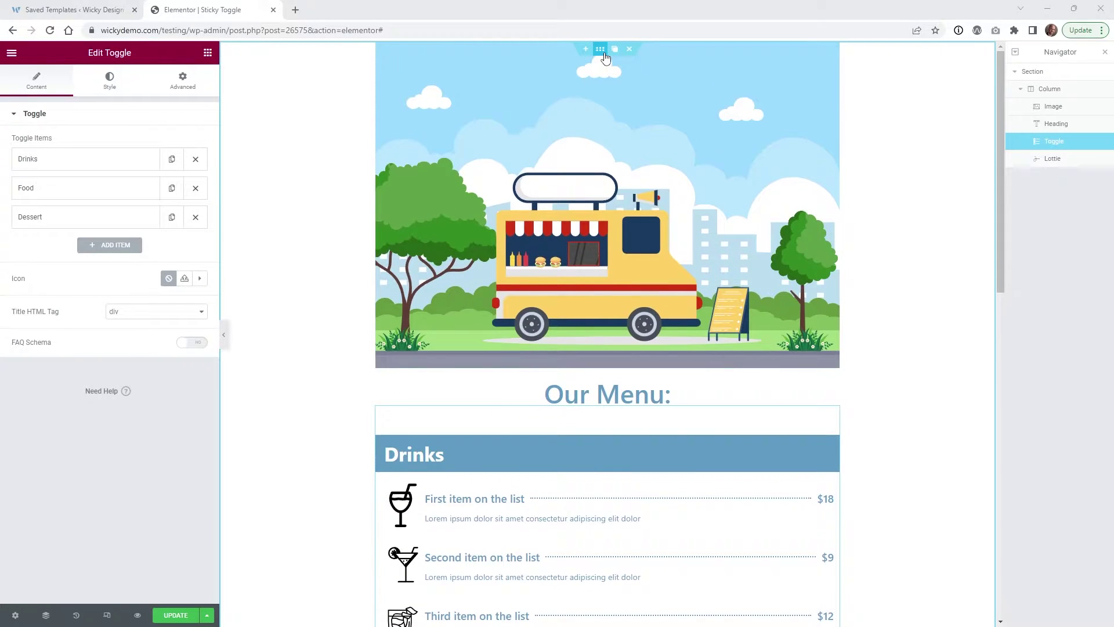
Open the food-truck section's Layout settings and scroll the canvas to inspect it
left_click(600, 49)
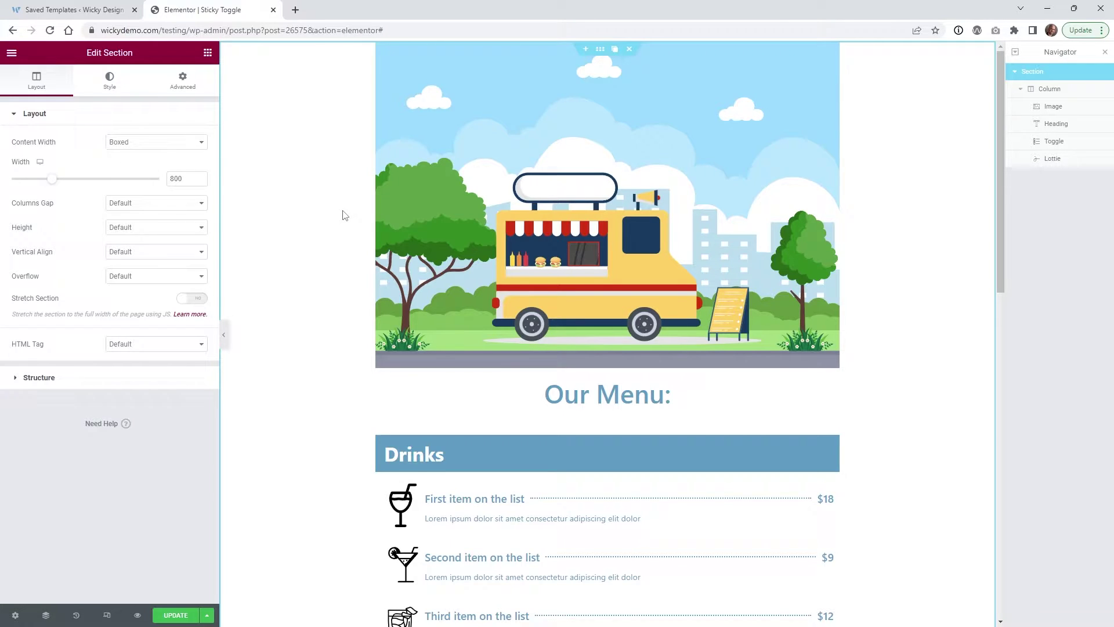
scroll(344, 215, "down", 2)
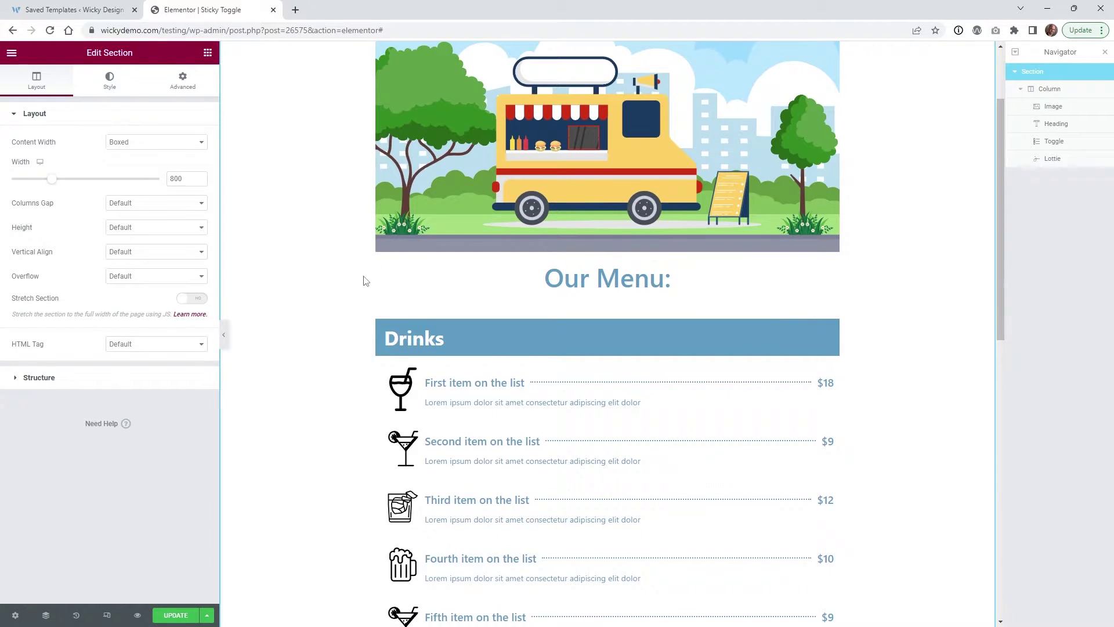
scroll(359, 287, "up", 2)
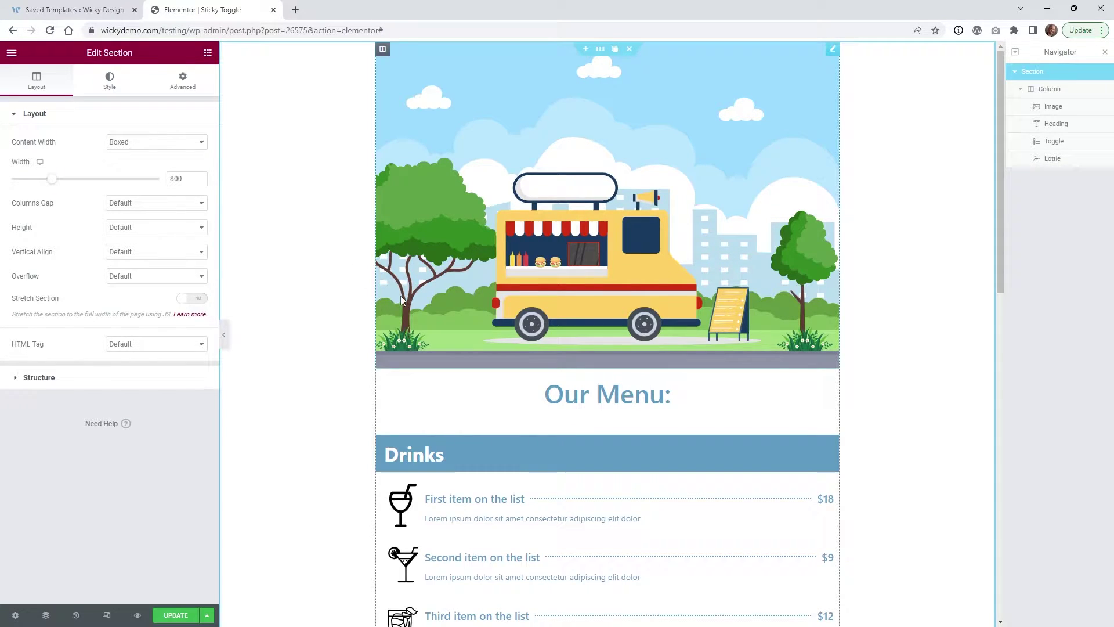
scroll(401, 299, "down", 1)
scroll(507, 252, "down", 1)
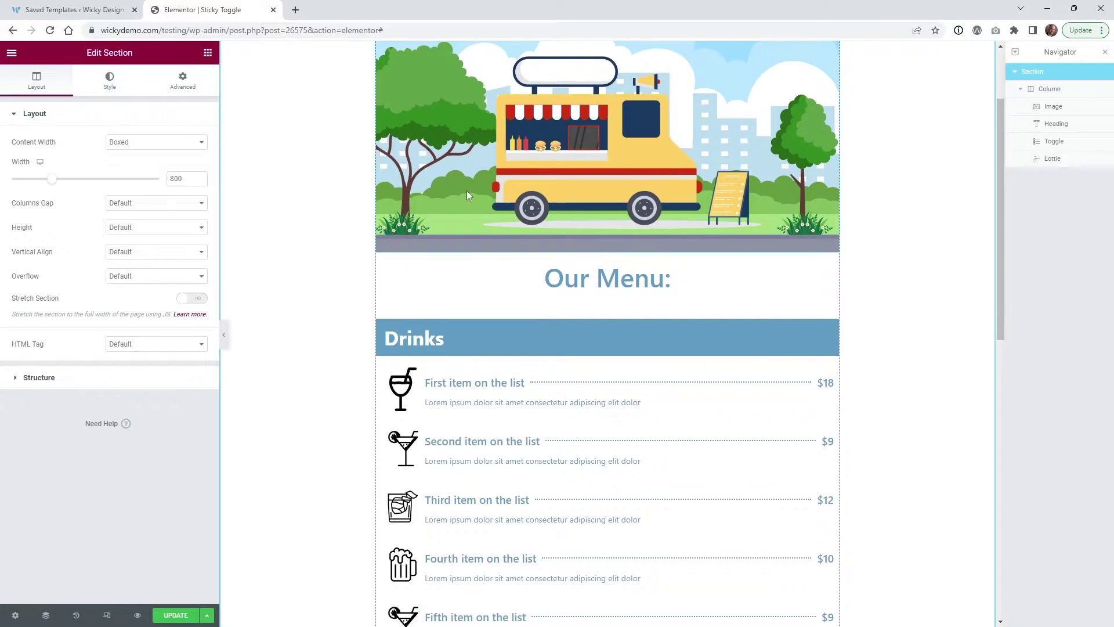
scroll(685, 284, "down", 2)
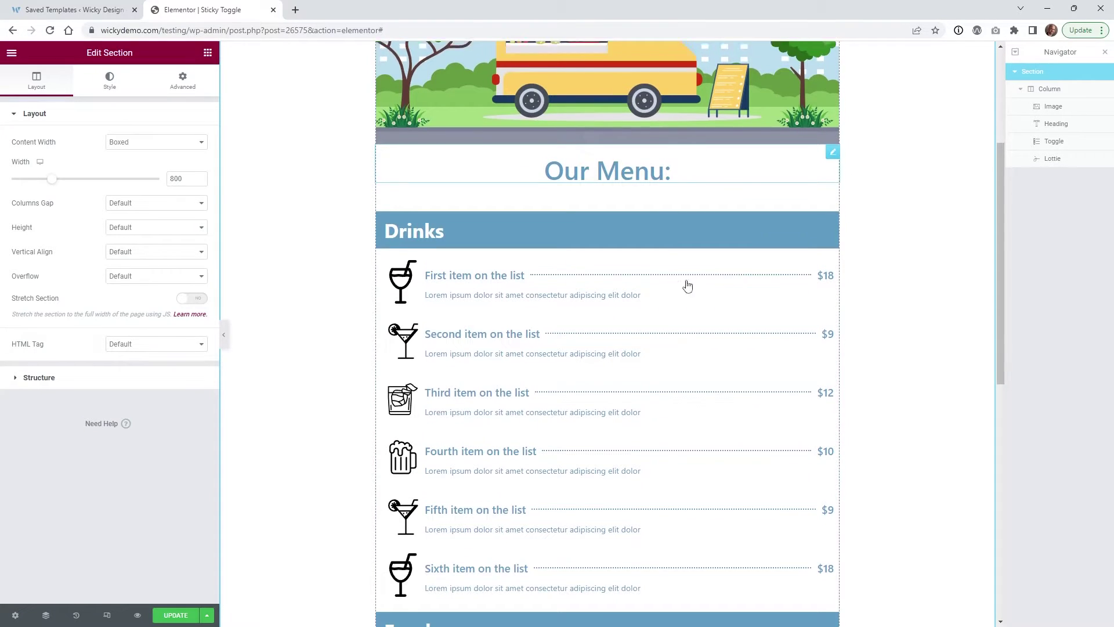
Select the Toggle widget, view the Drinks item's shortcode 26613, and go to Saved Templates
left_click(833, 182)
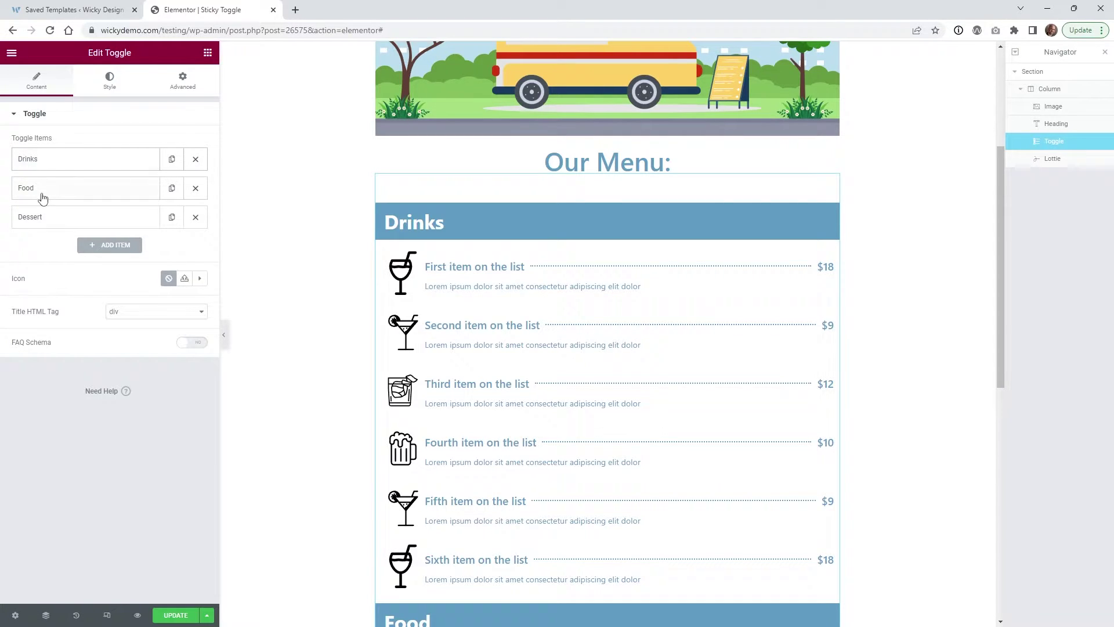
left_click(57, 166)
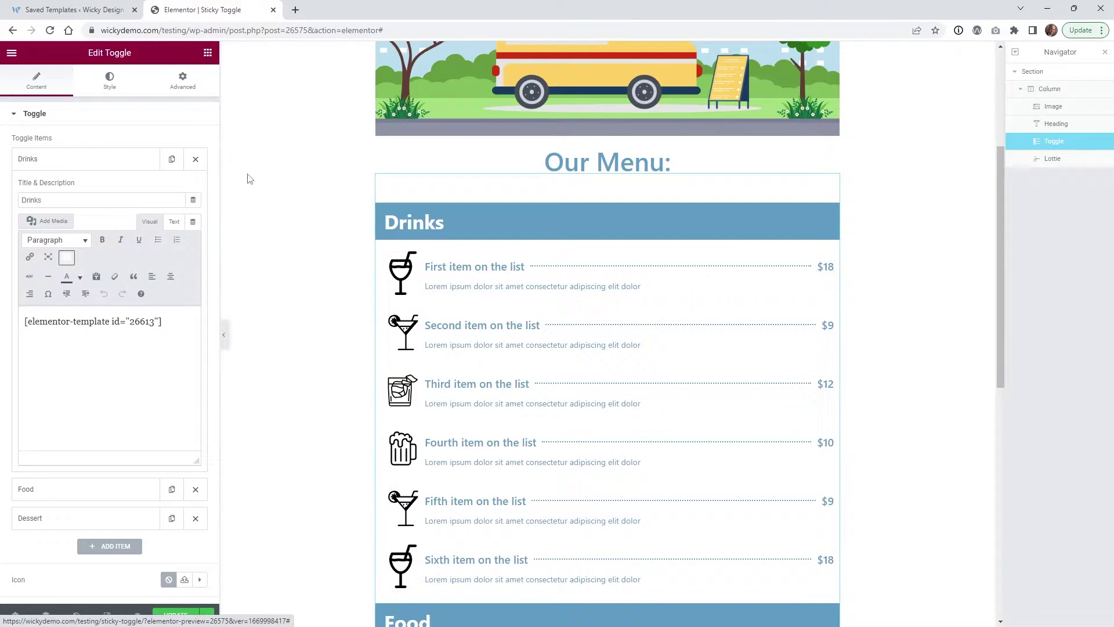
left_click(73, 7)
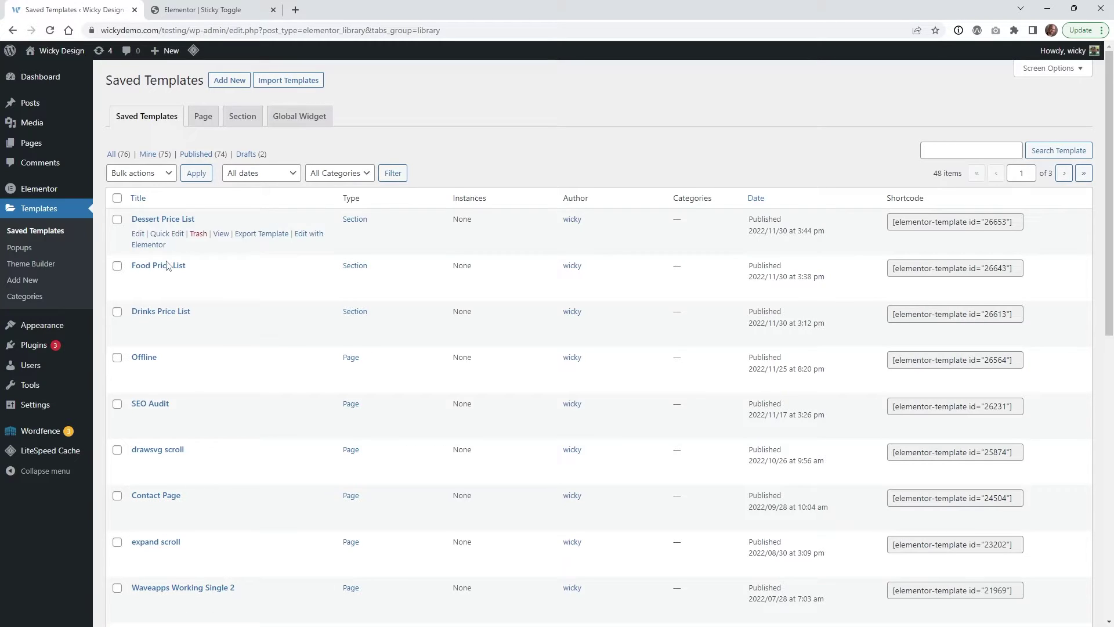
Return to the toggle editor and check the Drinks, Food and Dessert items' shortcodes in turn
left_click(154, 315)
key("ctrl+Tab")
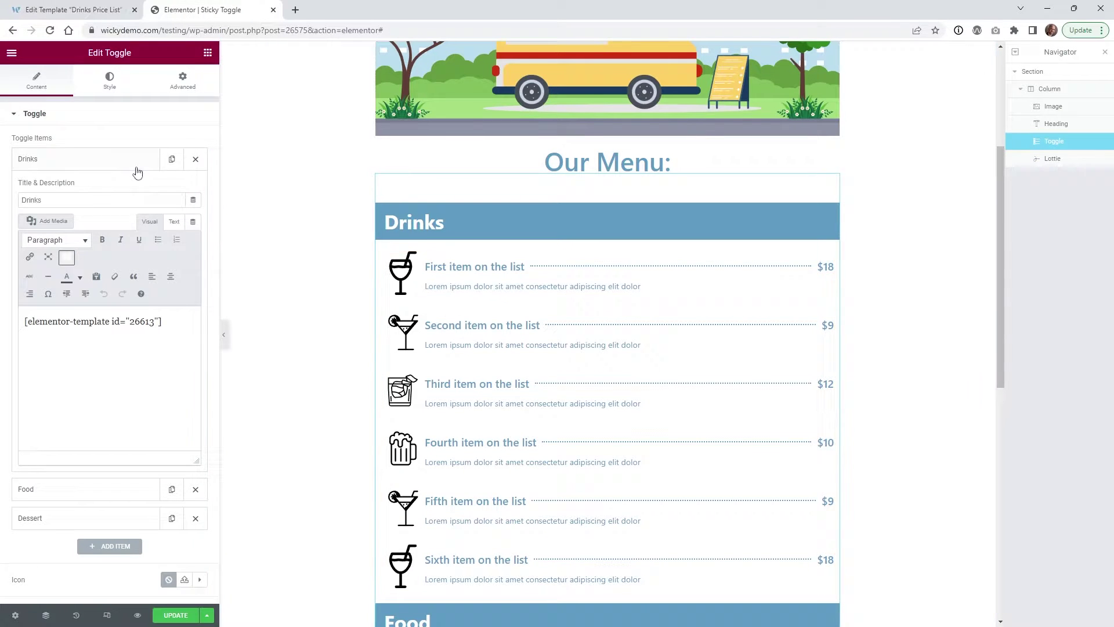
left_click(91, 165)
left_click(86, 192)
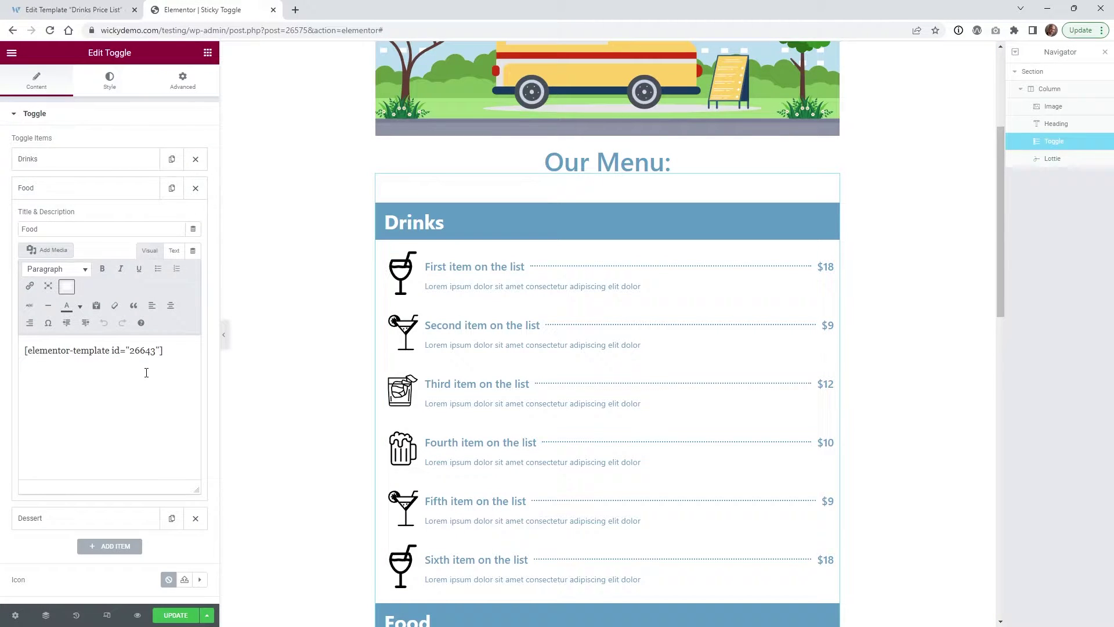
left_click(86, 190)
left_click(87, 218)
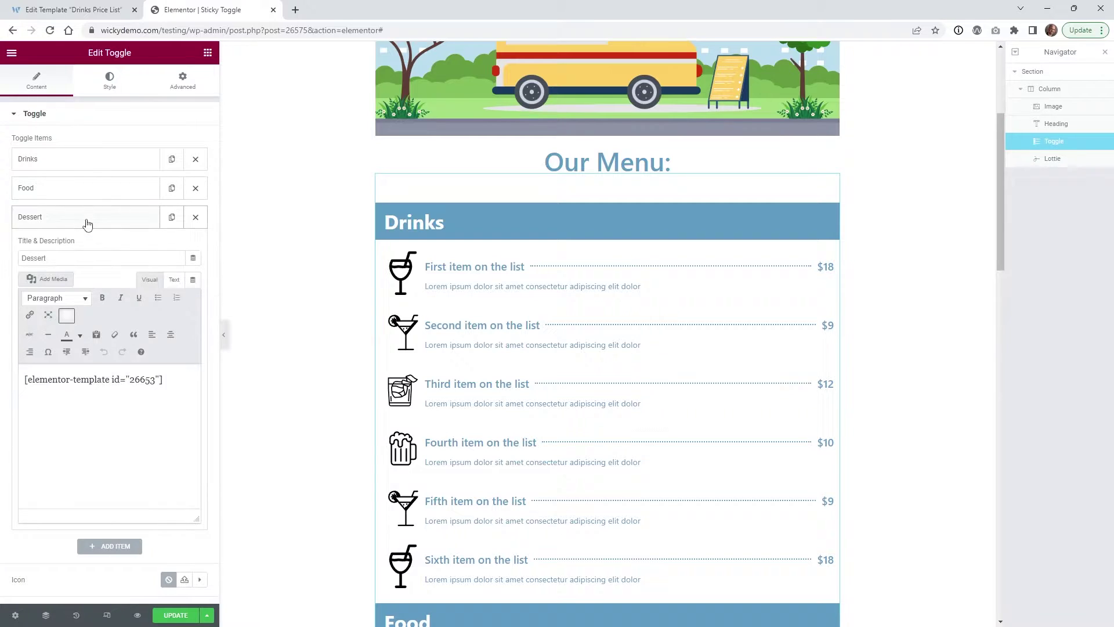
left_click(66, 225)
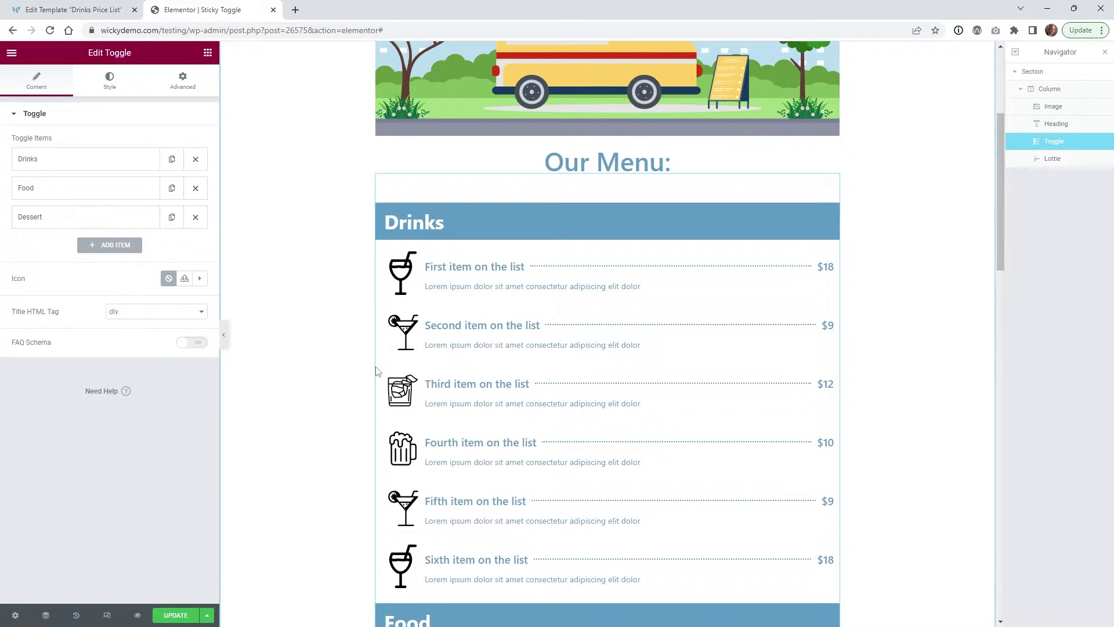
left_click(75, 162)
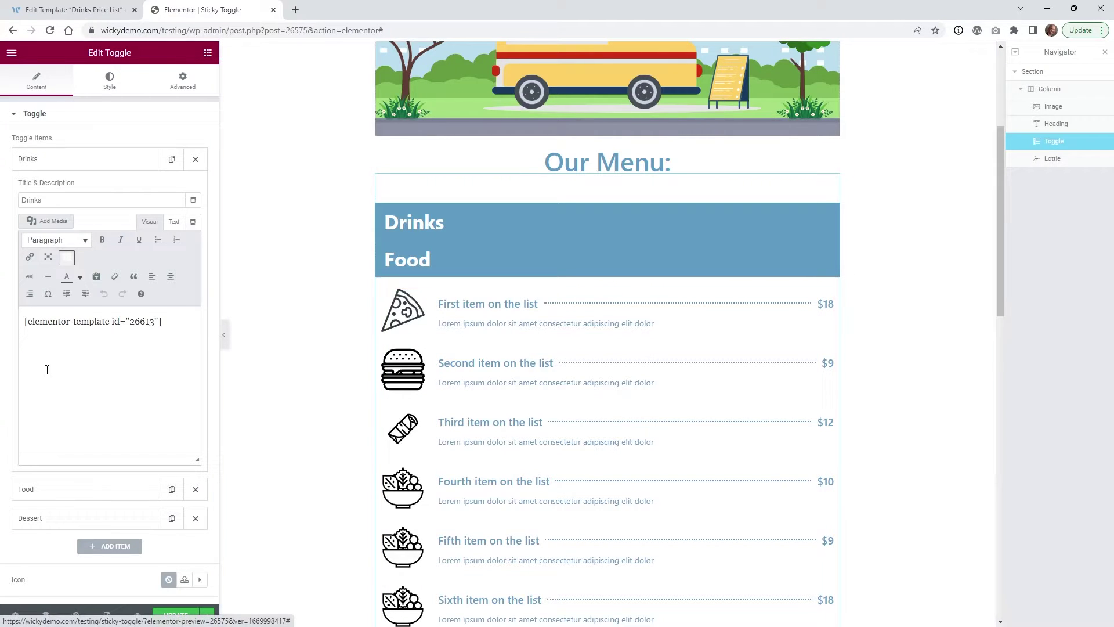
Select the Drinks shortcode, view it in Text and Visual modes, then go to the Drinks Price List page
left_click(64, 349)
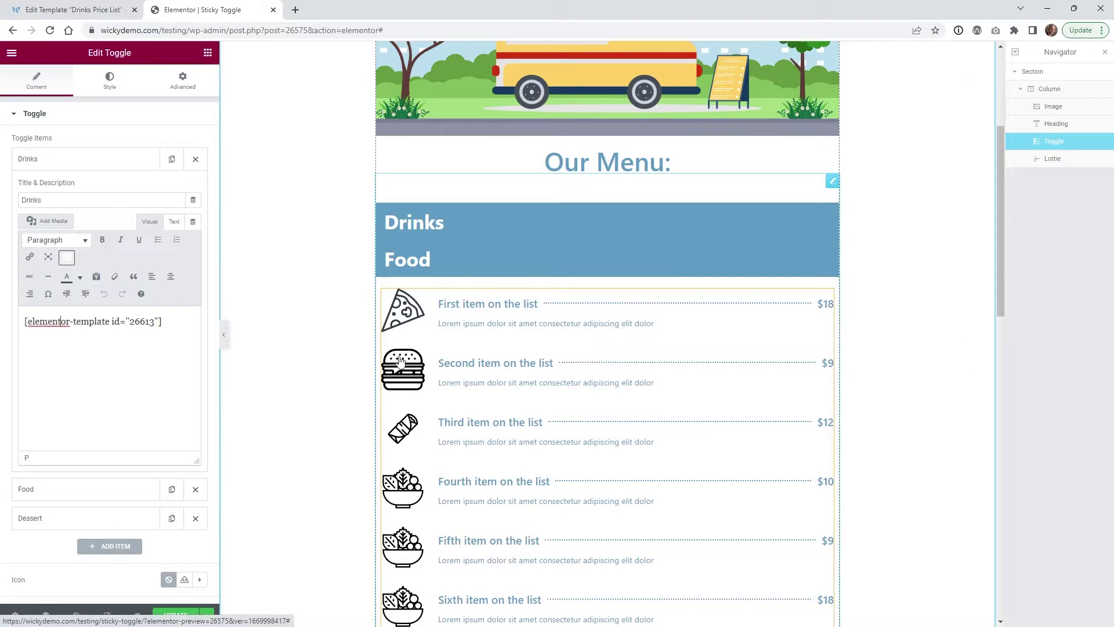
left_click_drag(160, 323, 19, 324)
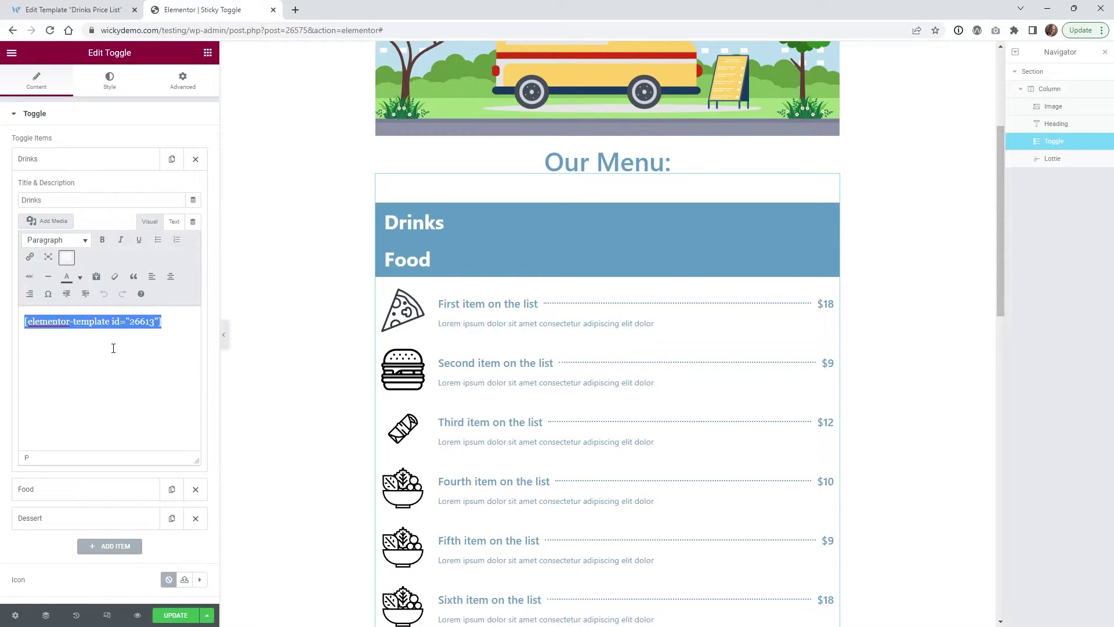
left_click(174, 221)
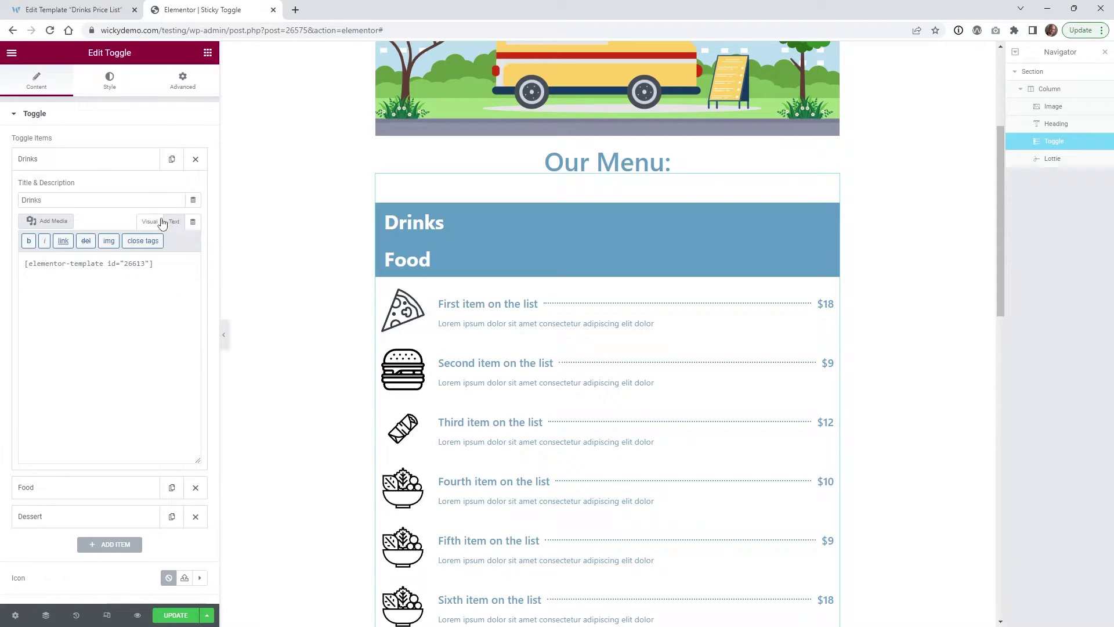
left_click(150, 222)
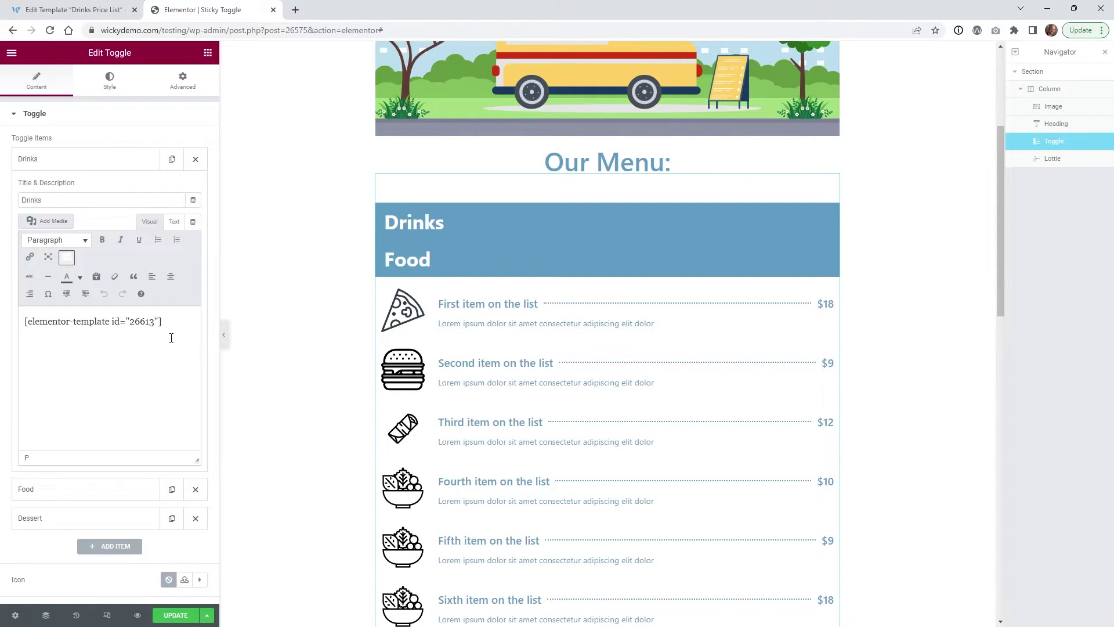
left_click(67, 9)
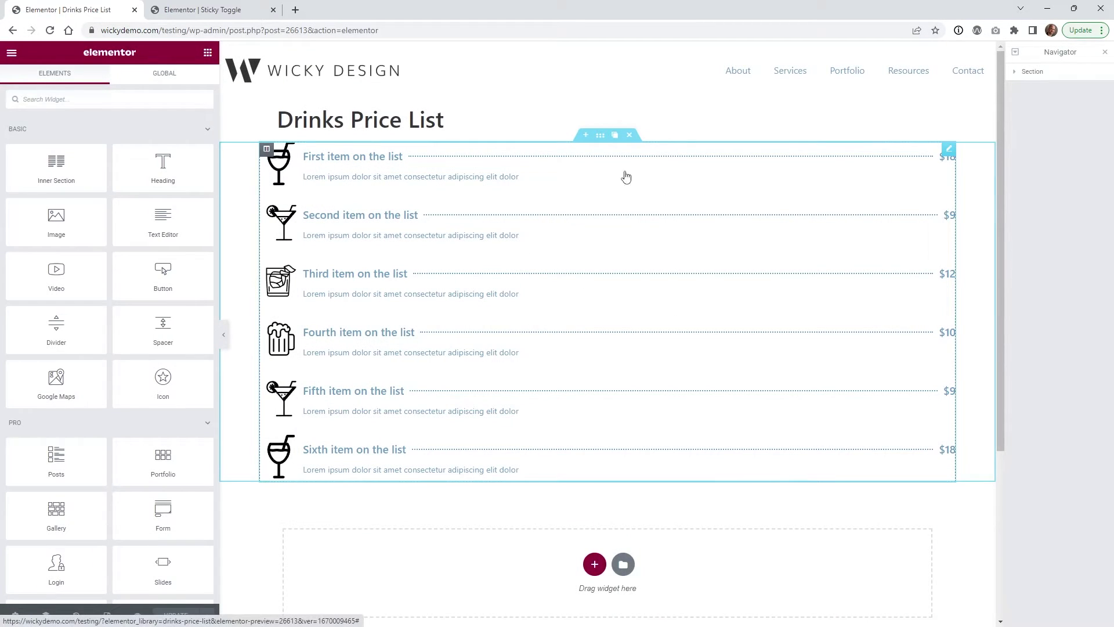
Open the Drinks Price List widget and view the first item's title and description fields
left_click(600, 135)
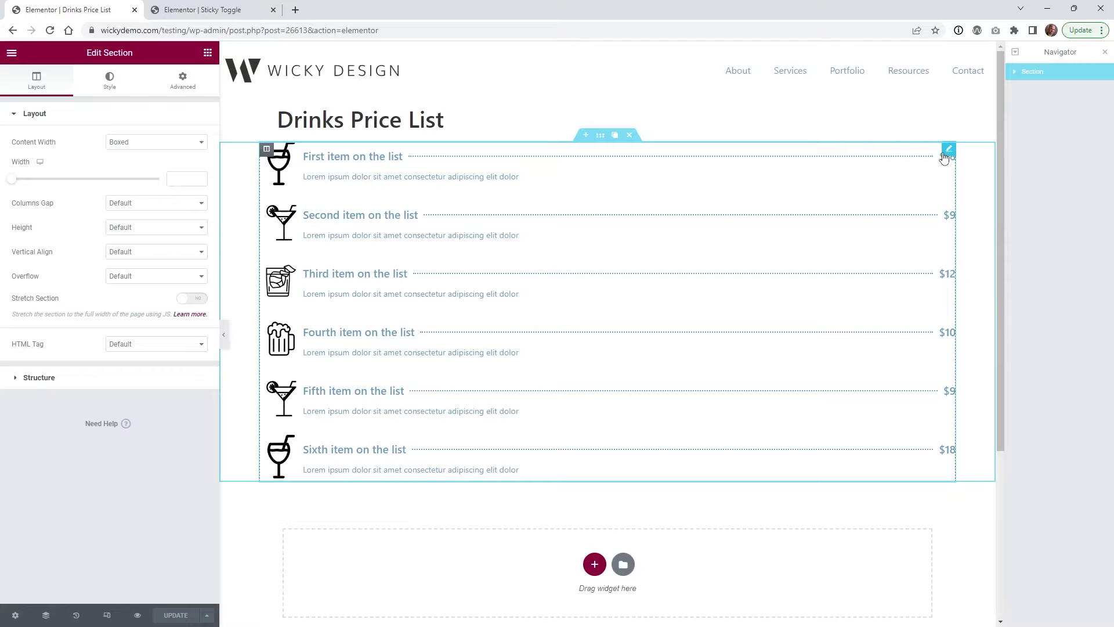
left_click(946, 152)
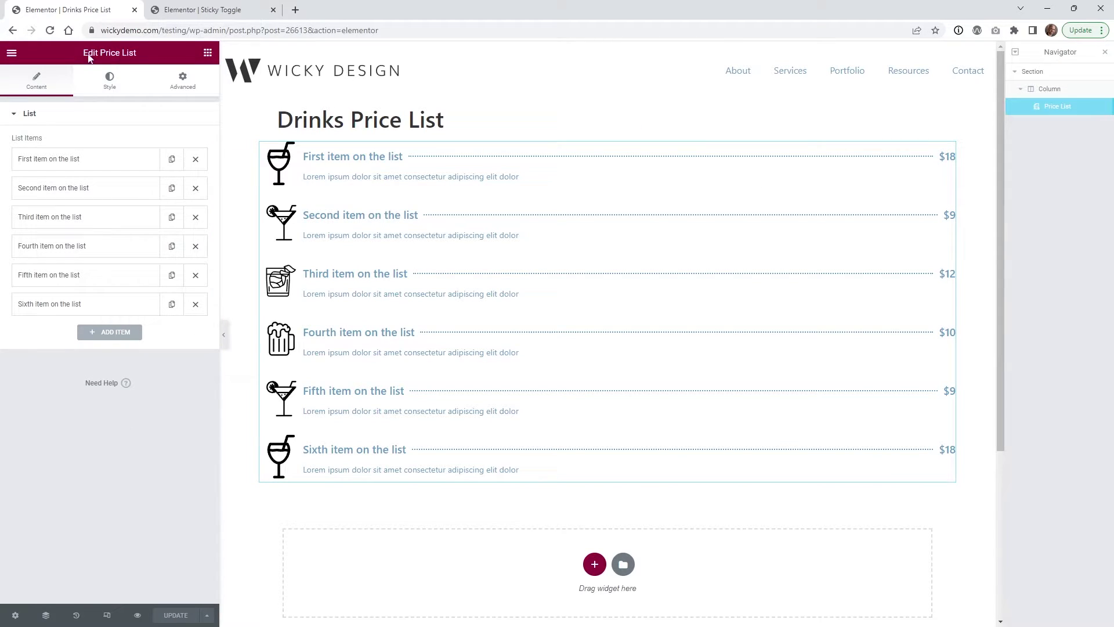
left_click(76, 160)
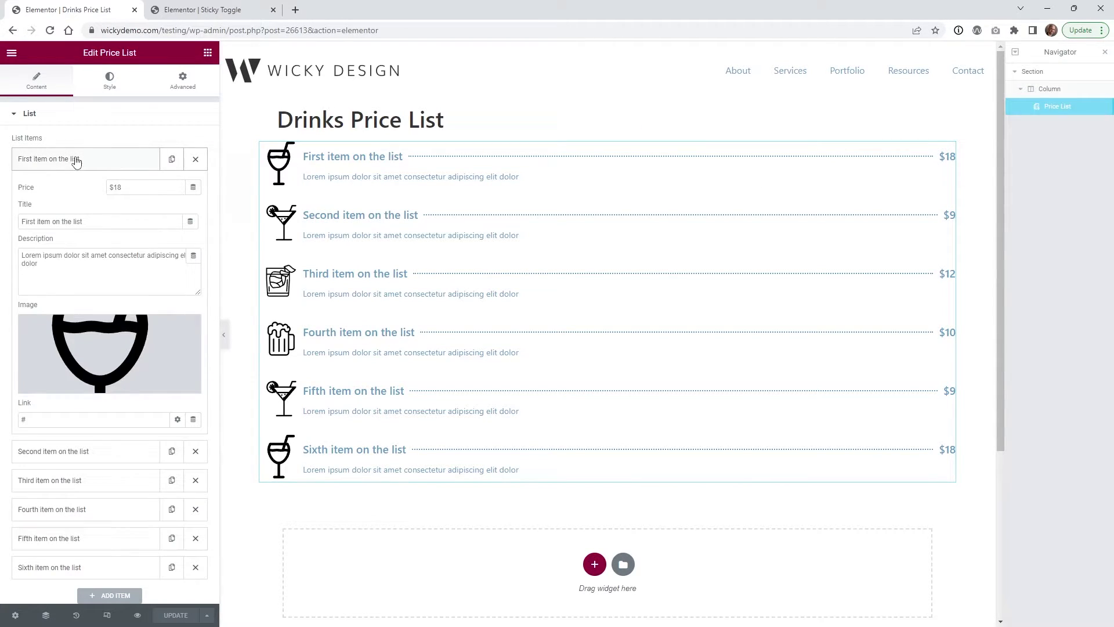
left_click(93, 216)
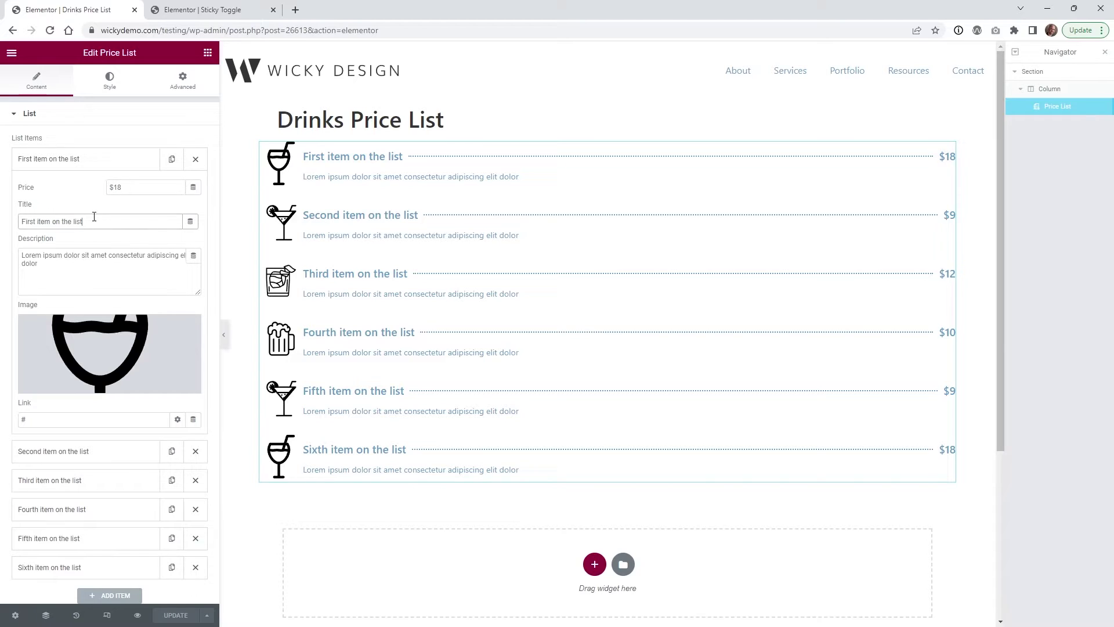
left_click(70, 273)
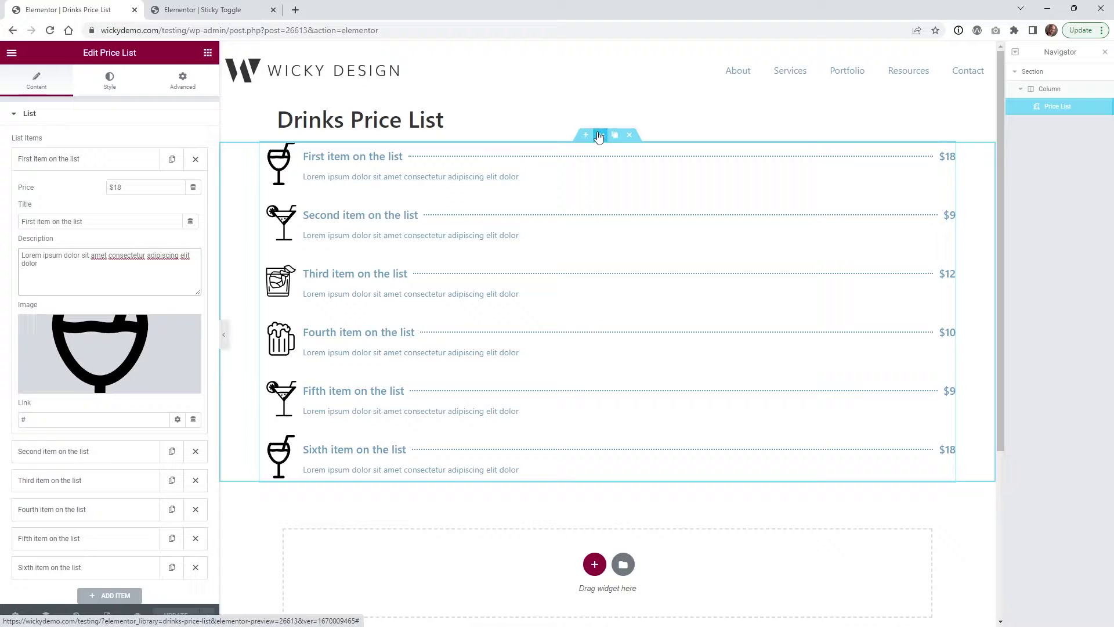
View the Advanced spacing of the Drinks Price List section and column, with margin and padding 0
left_click(604, 139)
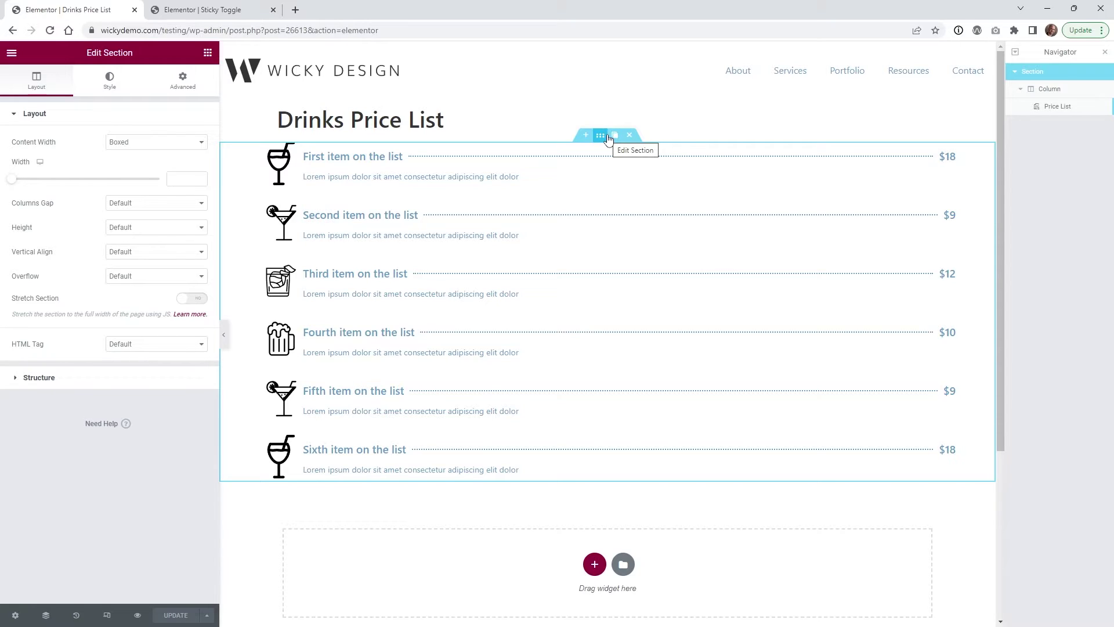
left_click(196, 85)
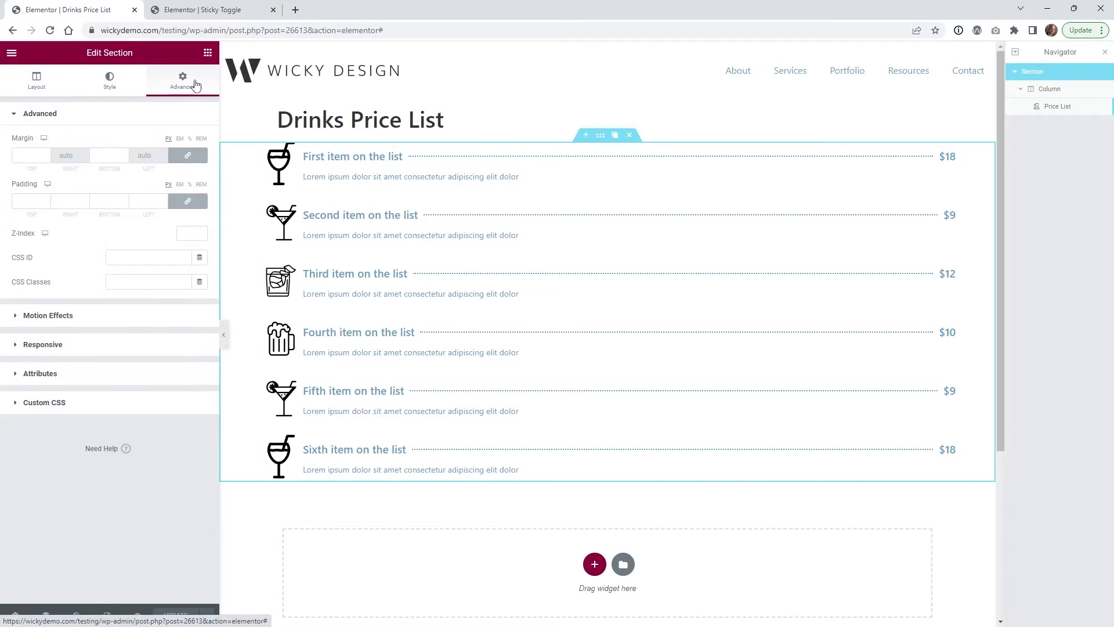
left_click(266, 149)
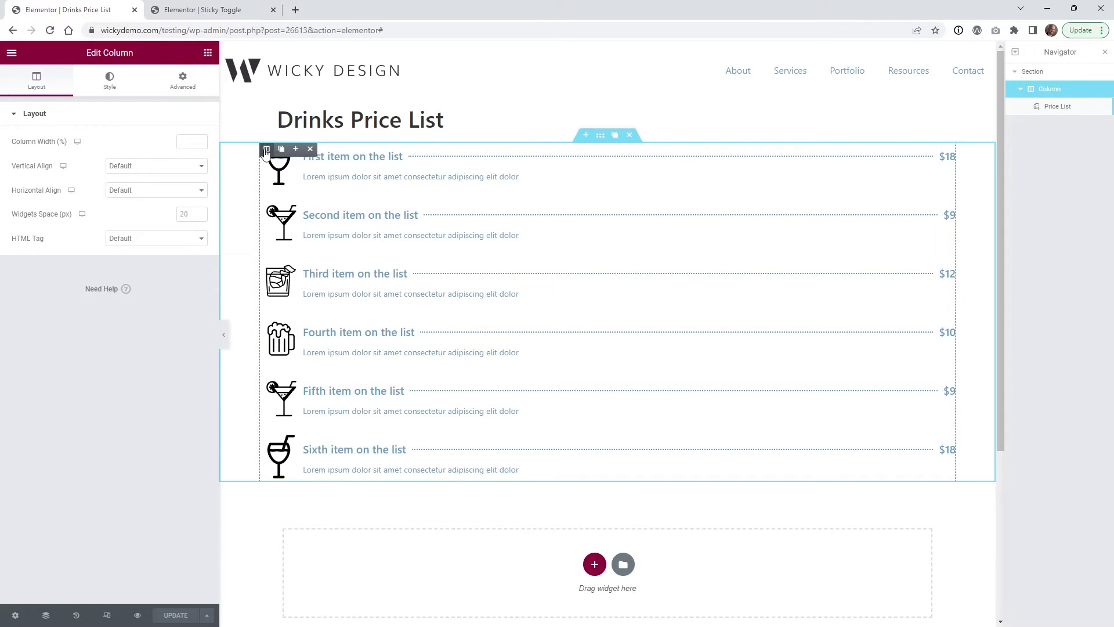
left_click(181, 84)
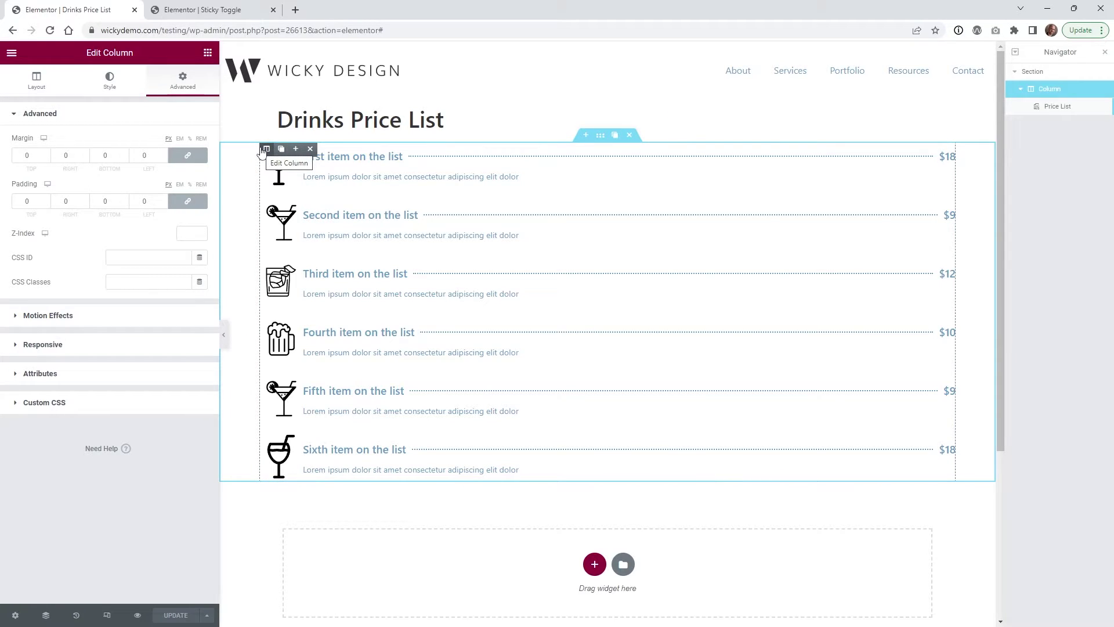
left_click(215, 10)
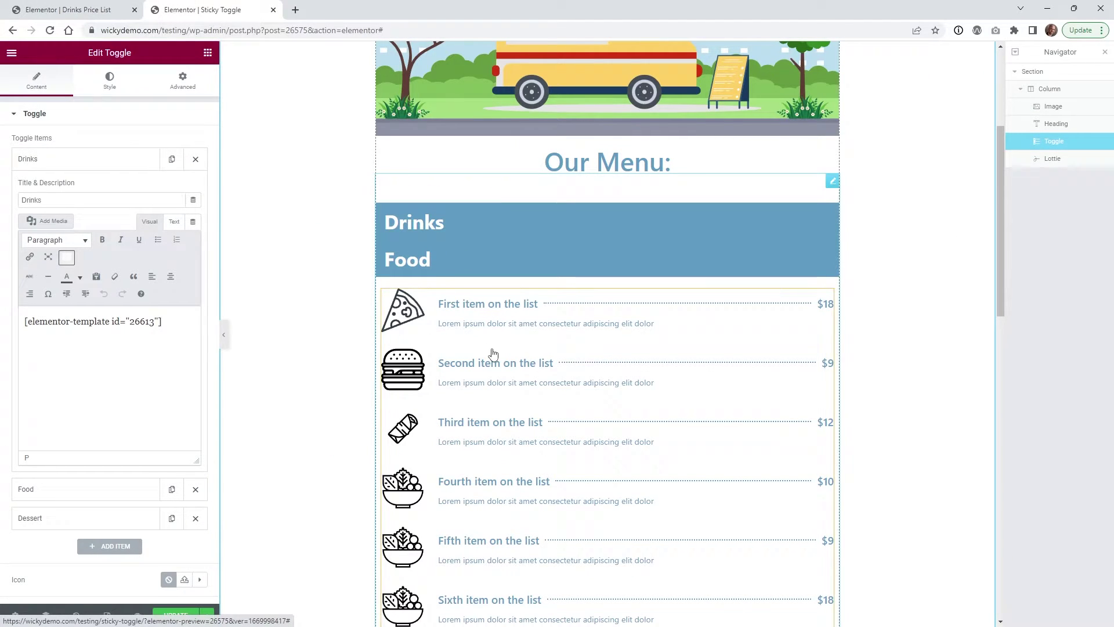
left_click(64, 10)
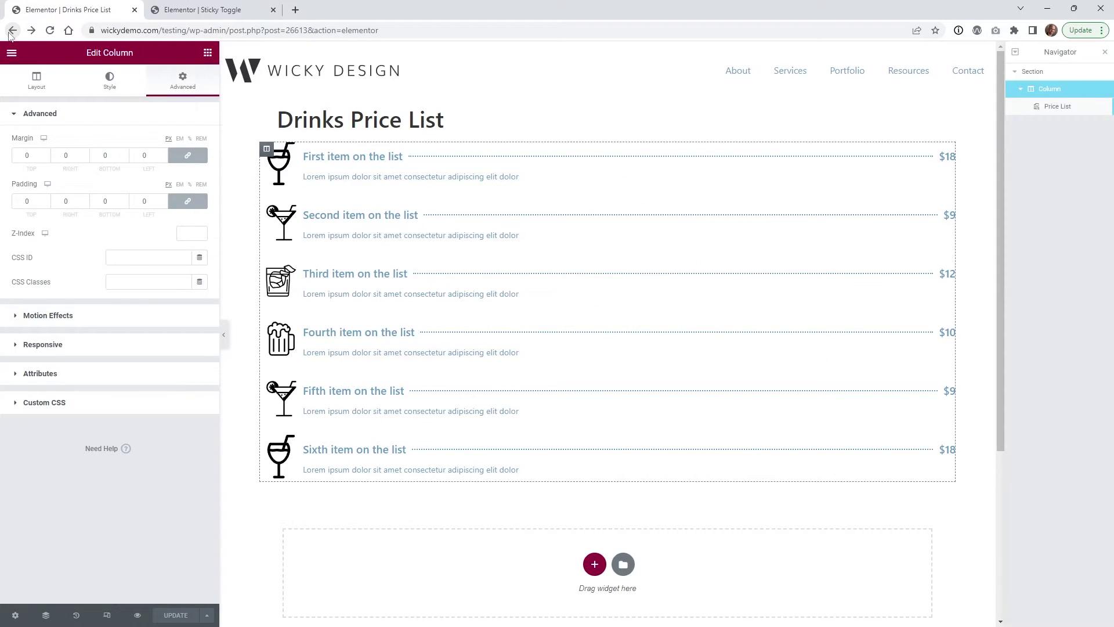
In Saved Templates, select the Drinks, Food and Dessert Price List shortcodes in turn
left_click(14, 35)
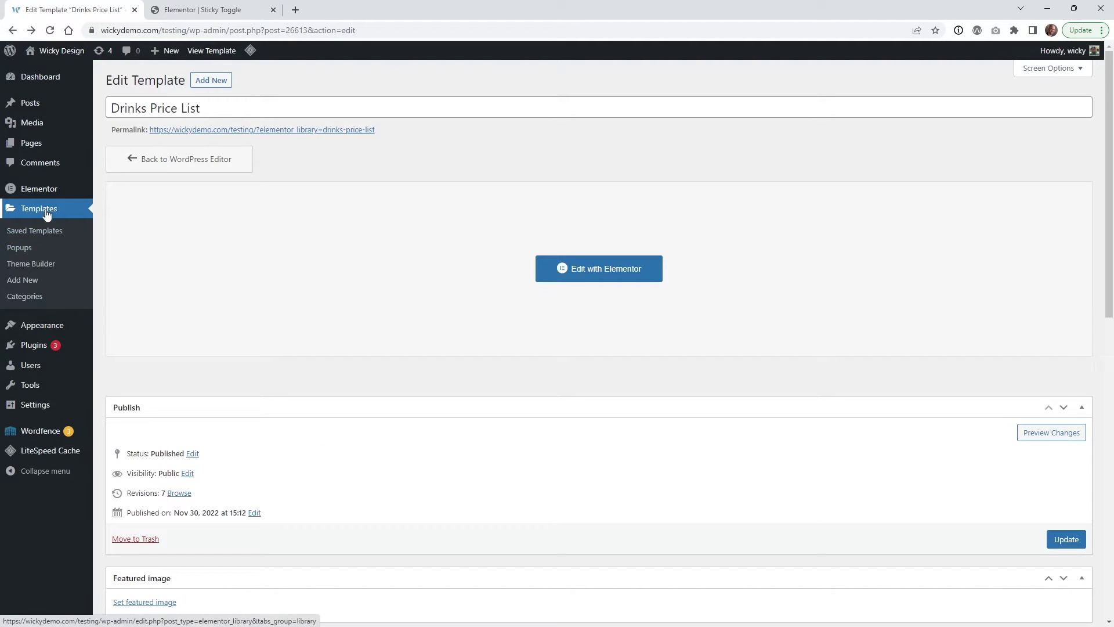
left_click(14, 34)
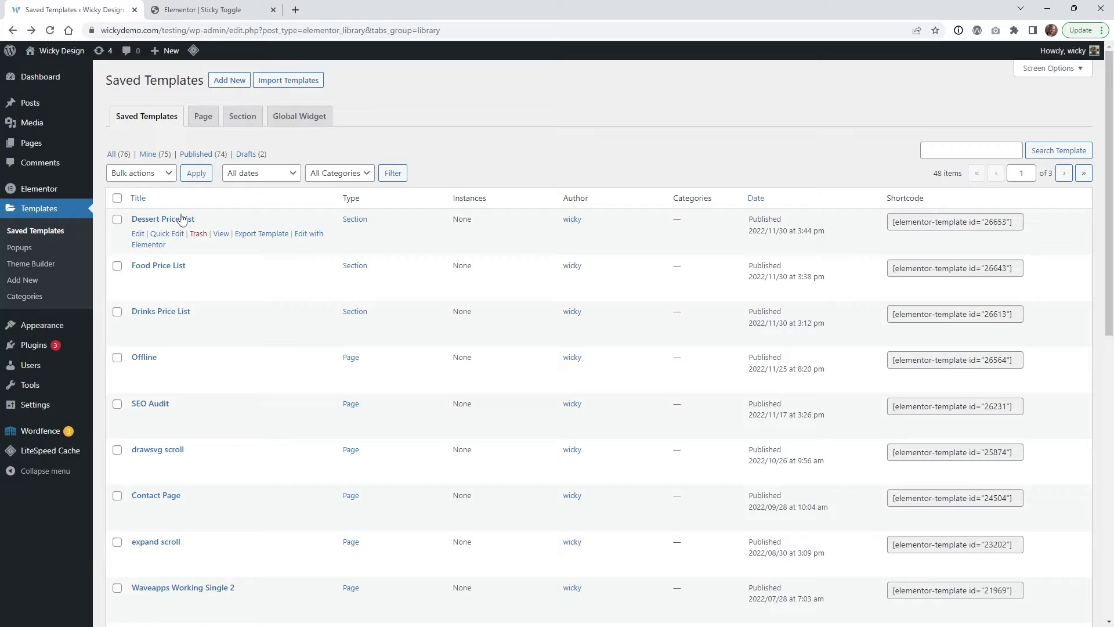
left_click(979, 314)
left_click(987, 268)
left_click(986, 222)
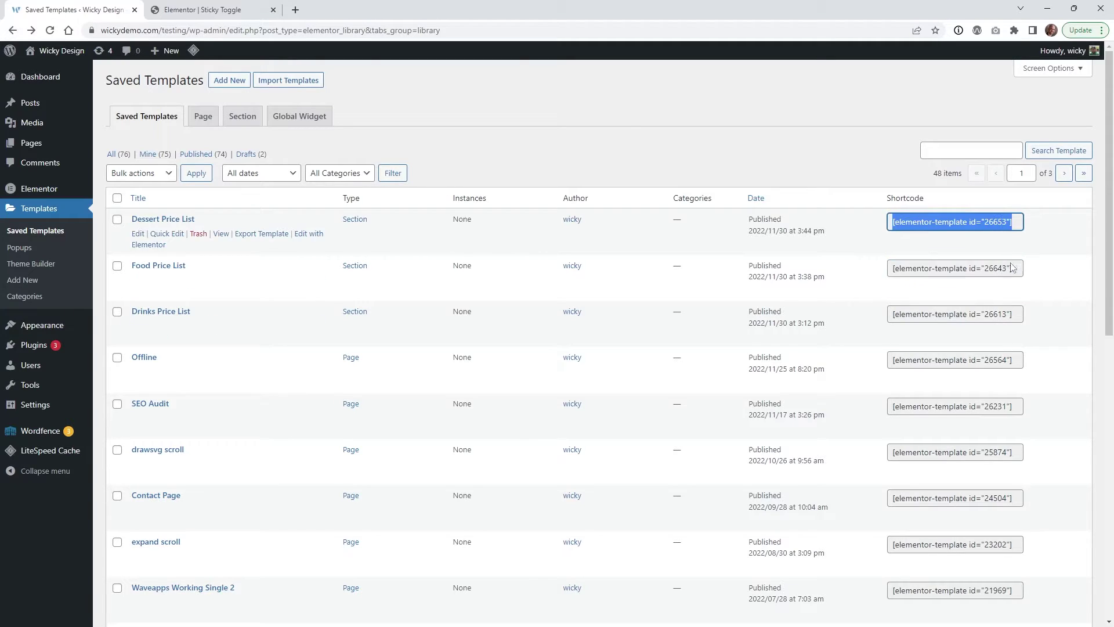
left_click(1010, 268)
left_click(994, 314)
left_click(957, 268)
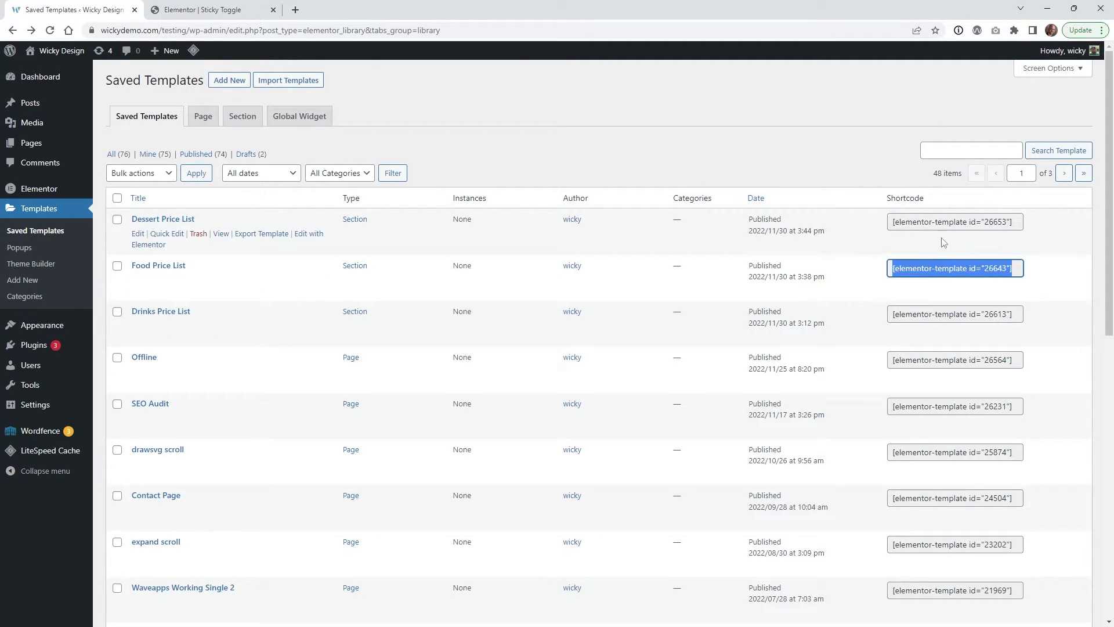
left_click(941, 223)
left_click(935, 267)
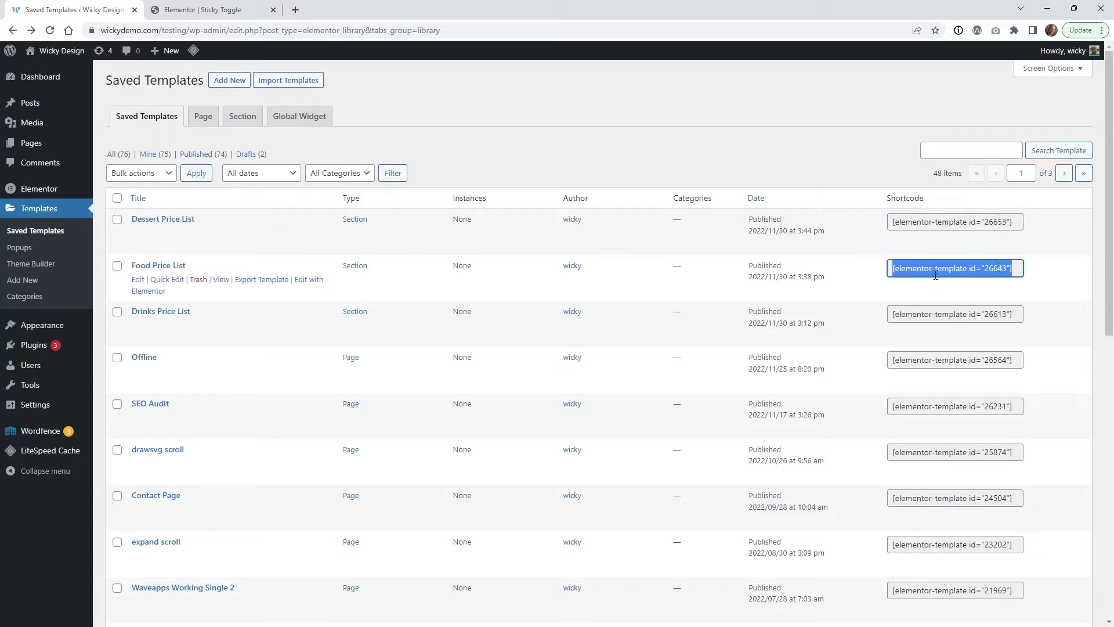
left_click(940, 314)
left_click(200, 10)
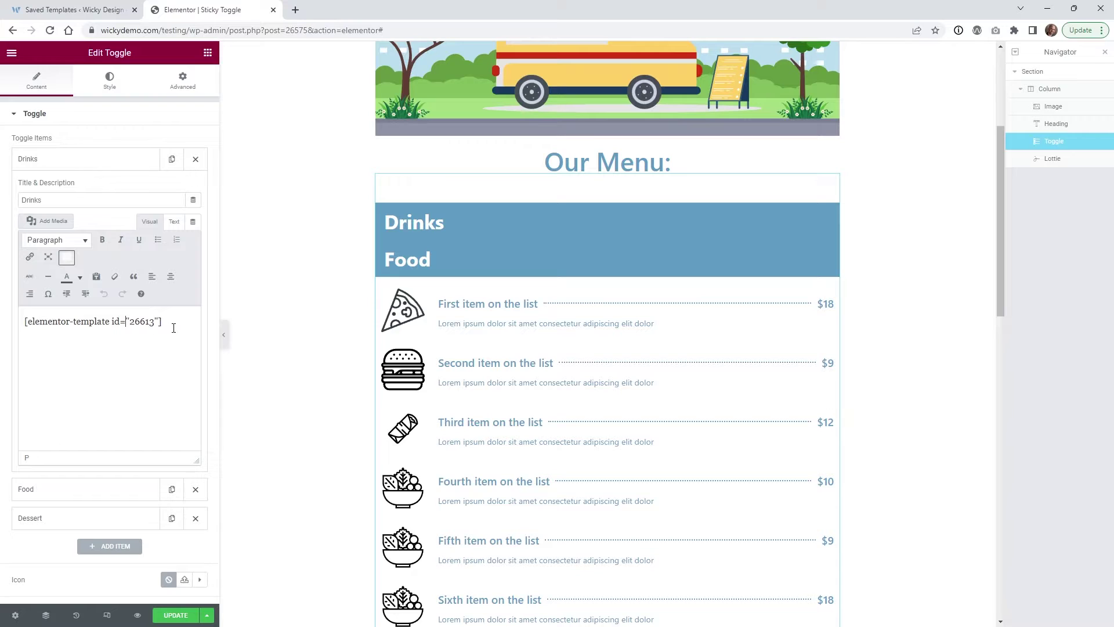
Check the Food (26643) and Dessert (26653) toggle items' shortcodes, collapsing each afterwards
left_click(83, 166)
left_click(89, 188)
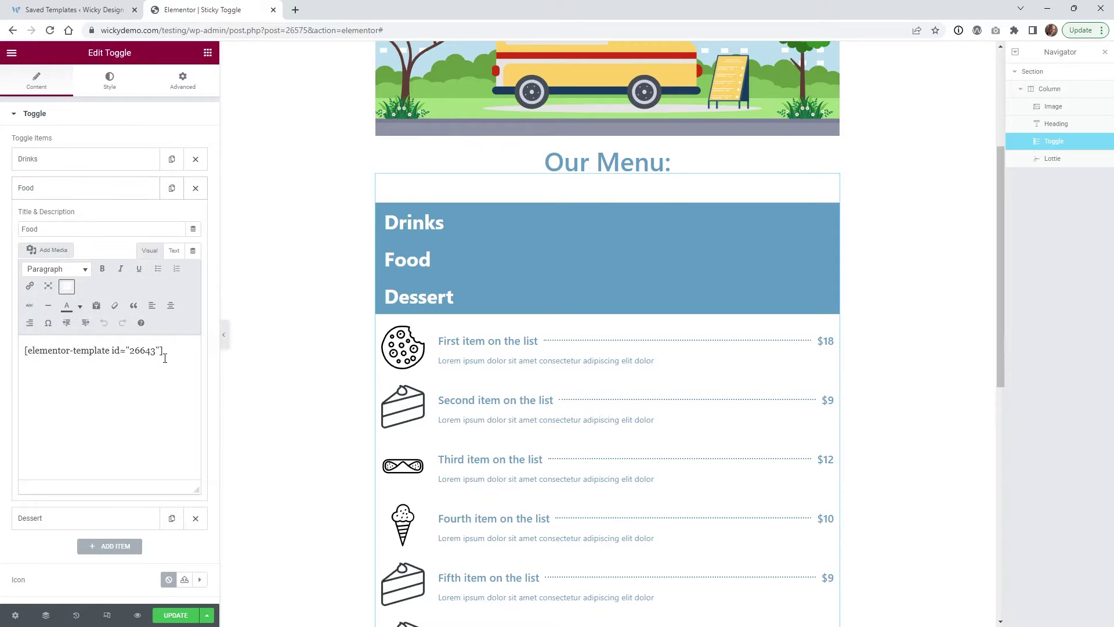
left_click(43, 188)
left_click(66, 217)
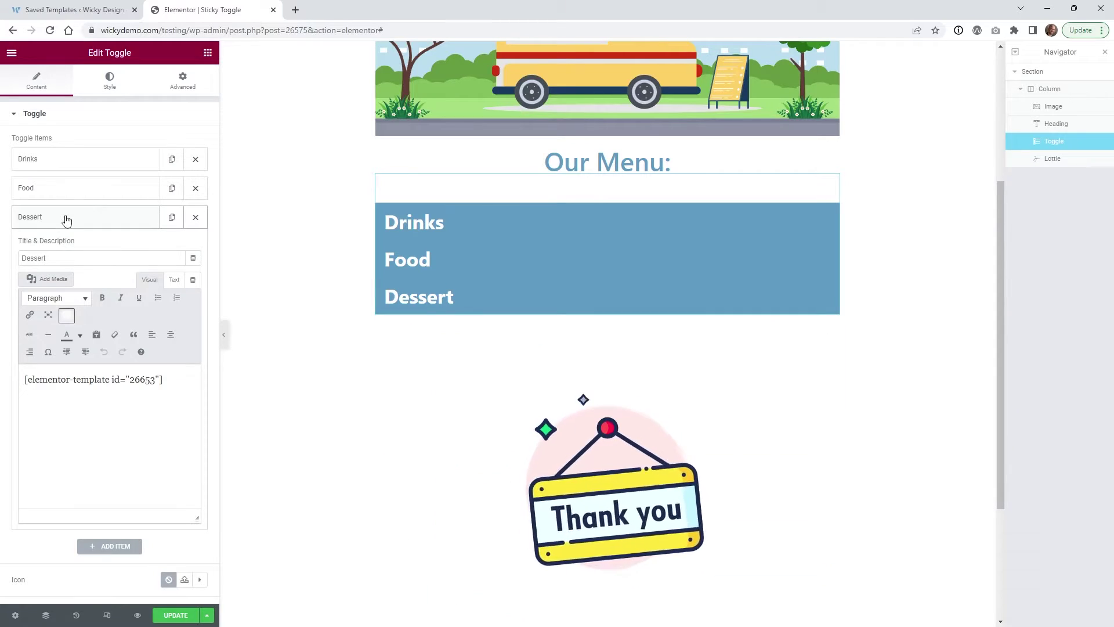
left_click(66, 218)
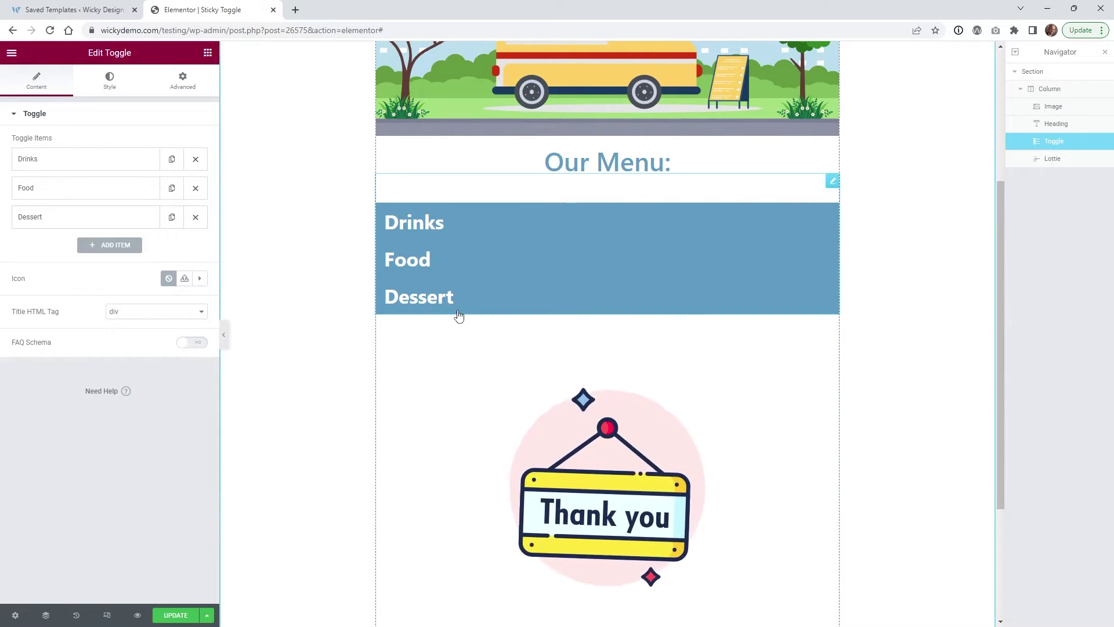
Review the toggle's Content and Title style settings in the Style tab
left_click(114, 85)
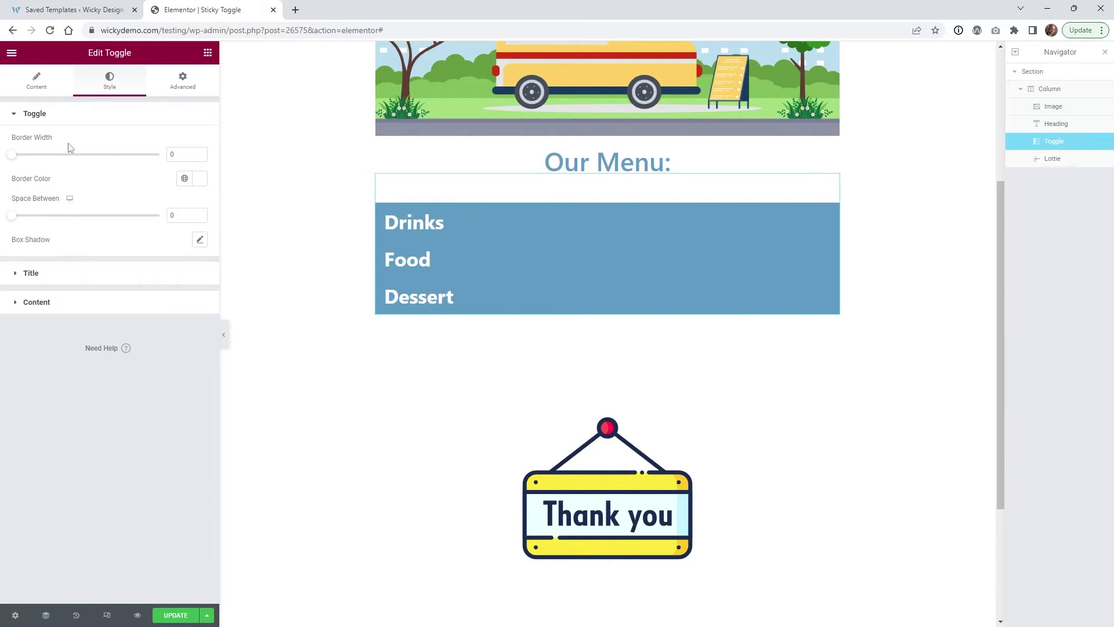
left_click(41, 305)
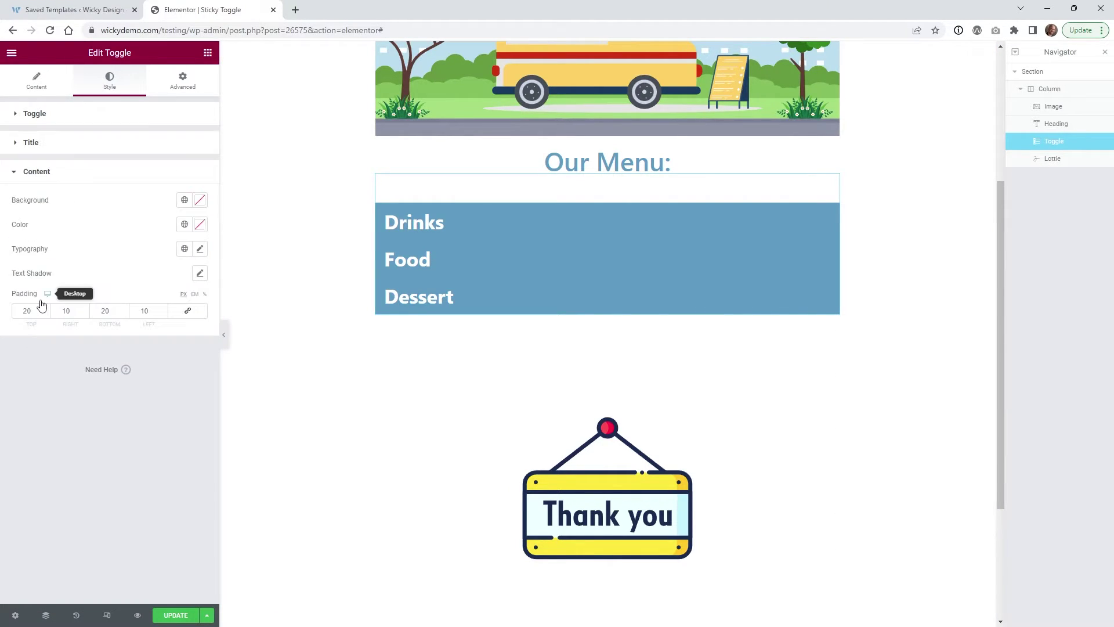
left_click(47, 151)
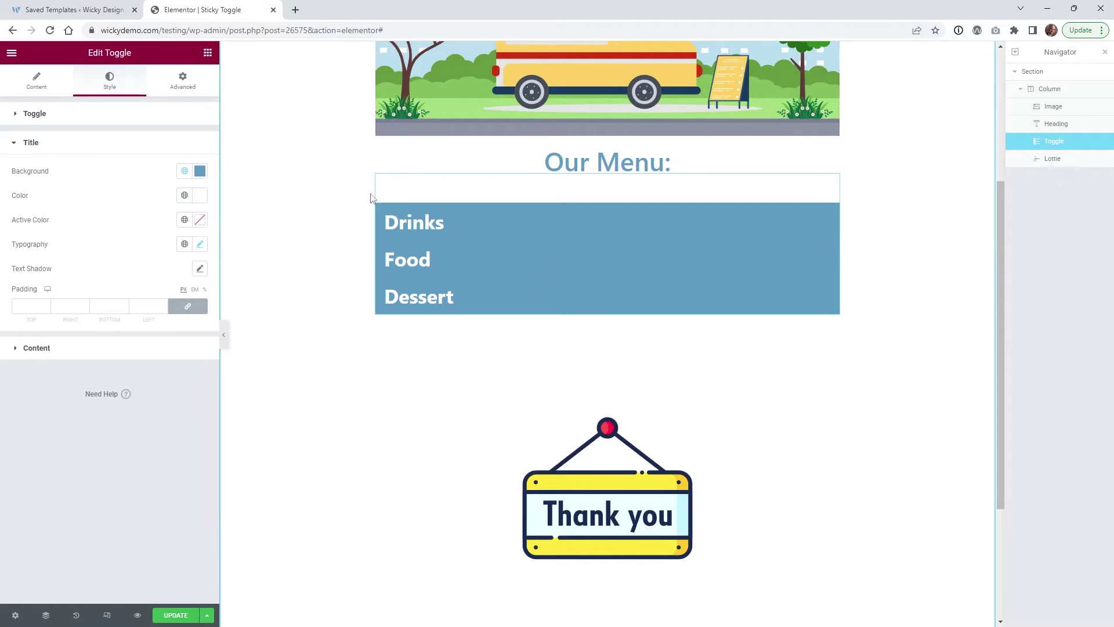
Add custom CSS .elementor-tab-title {position: sticky; top:-1px; z-index:999;} to the toggle
left_click(182, 82)
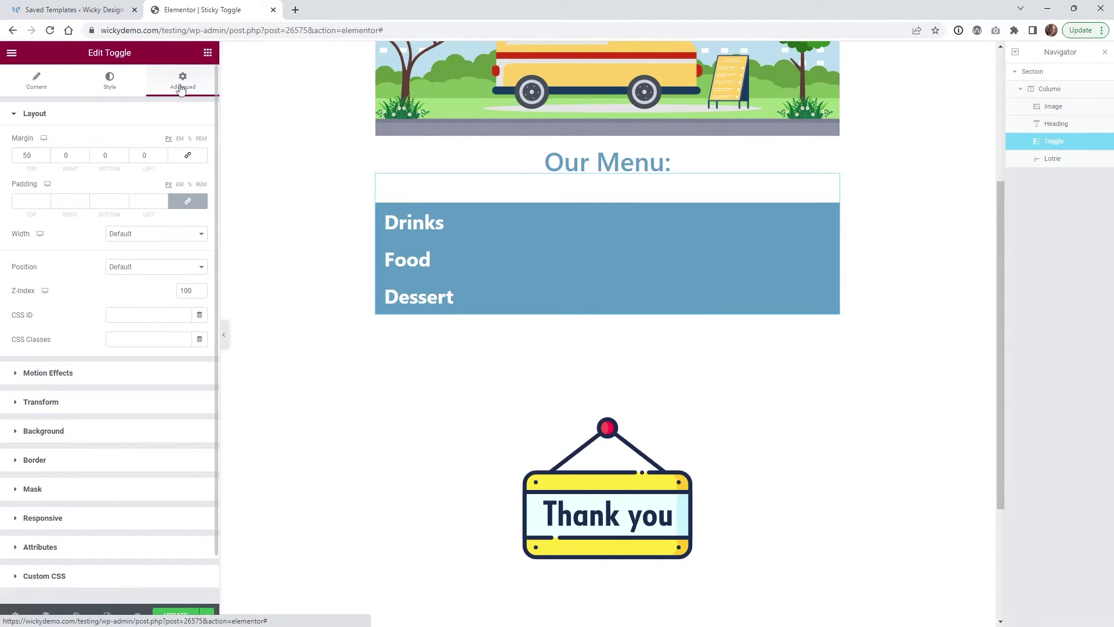
left_click(90, 120)
left_click(57, 347)
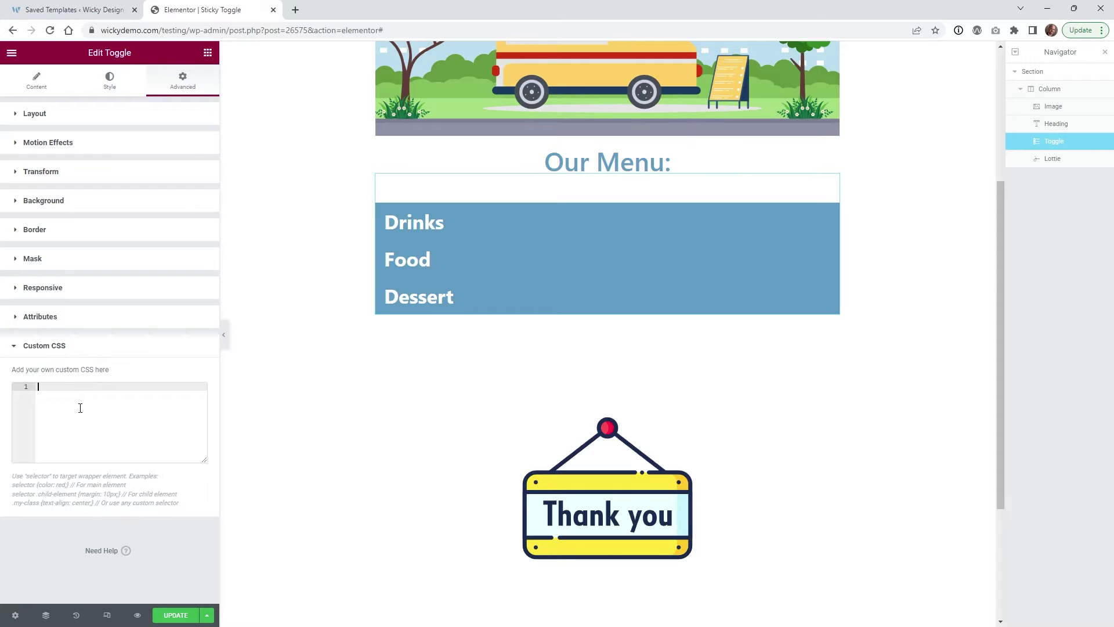
type(".elementor-tab-title {position: sticky;top:-1px;z-index:999;}")
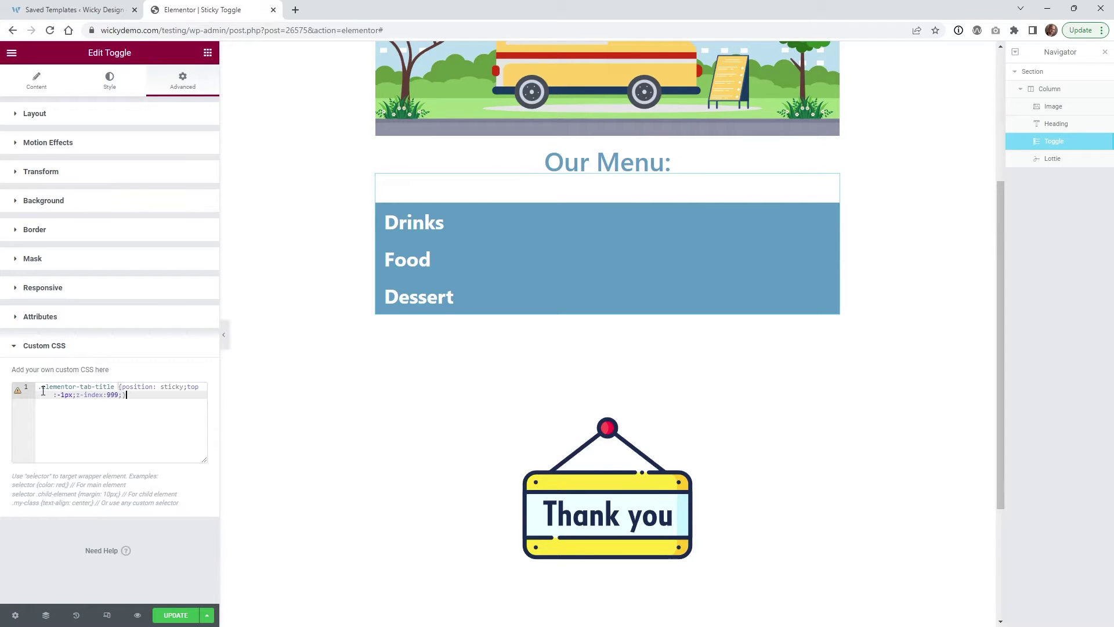
Expand Drinks in the preview, scroll its items, and point out the position declaration
left_click(567, 221)
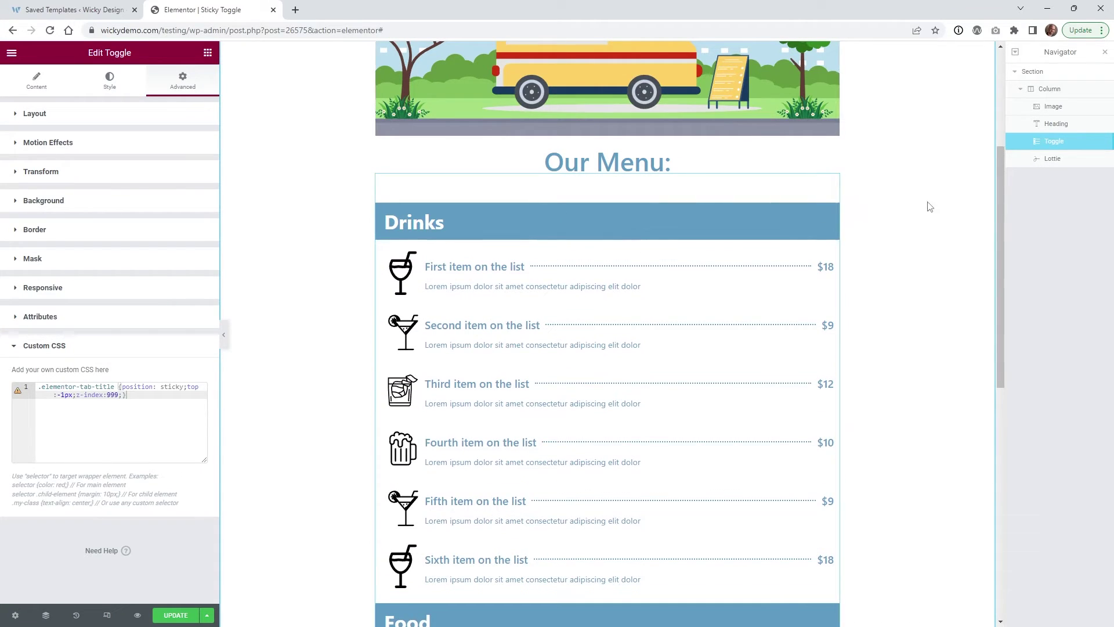
left_click_drag(1000, 198, 1003, 275)
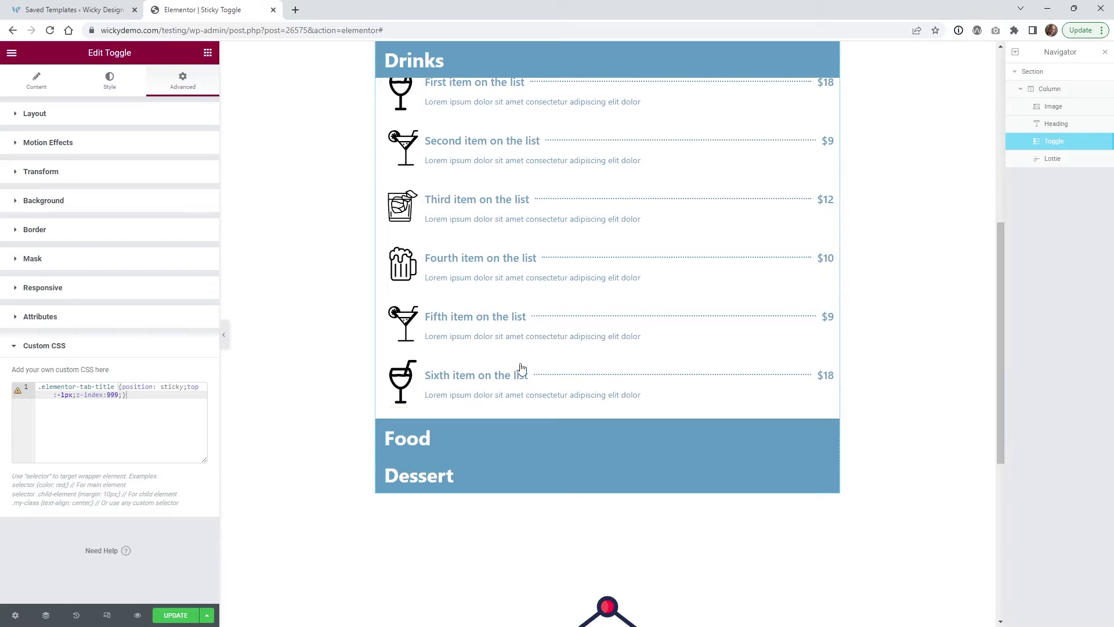
left_click(138, 387)
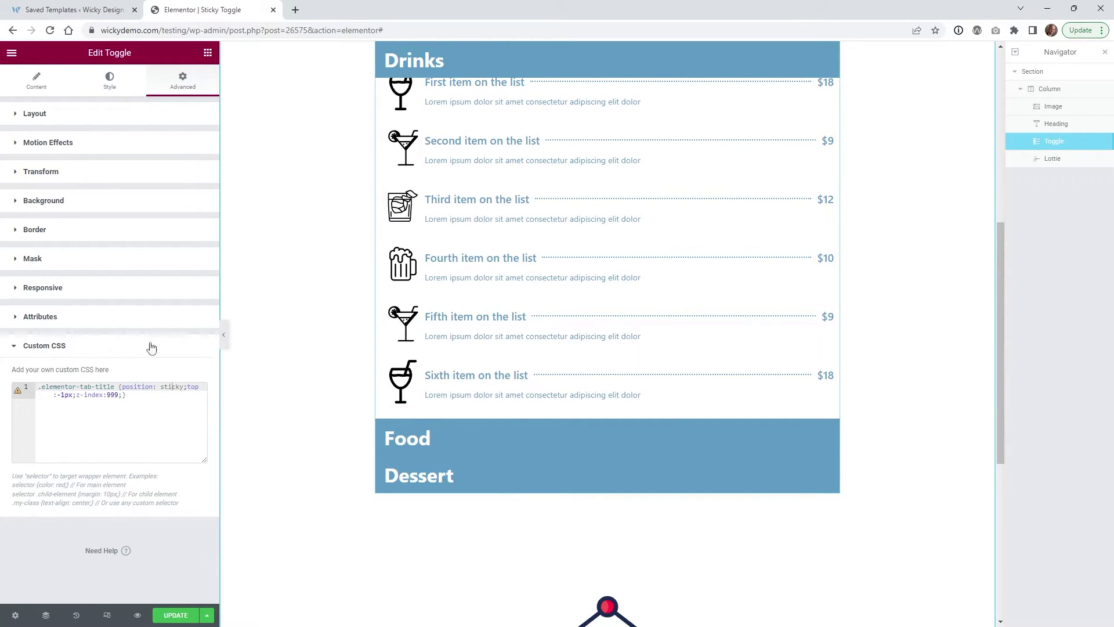
left_click(65, 395)
key("BackSpace")
key("BackSpace")
type("10")
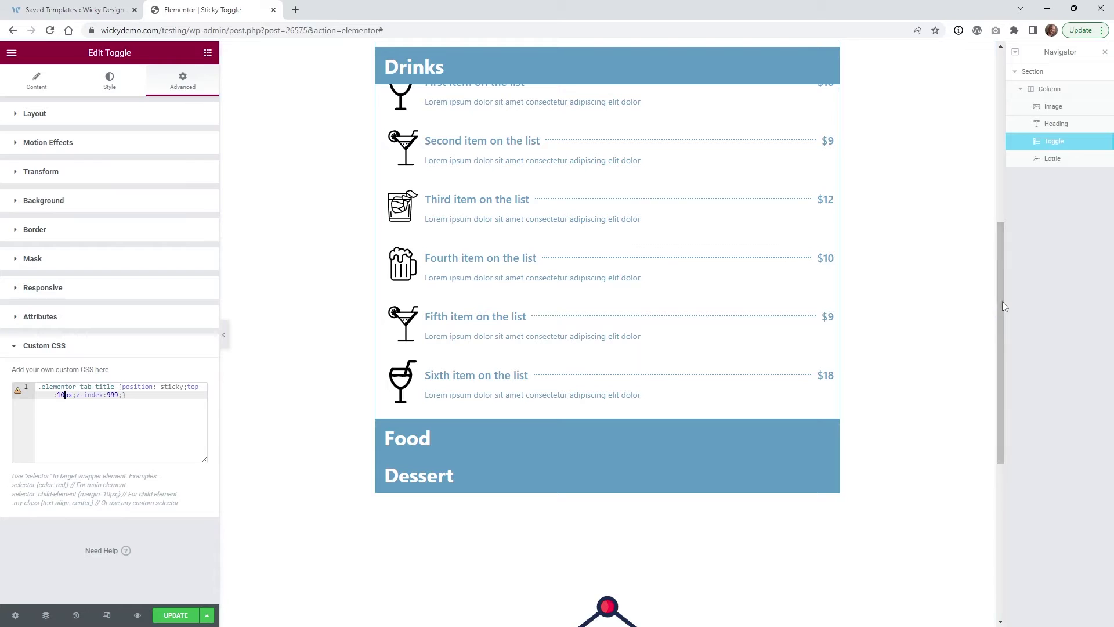
mouse_move(1001, 301)
left_mouse_down()
mouse_move(1001, 255)
mouse_move(1005, 322)
left_mouse_up()
key("BackSpace")
key("BackSpace")
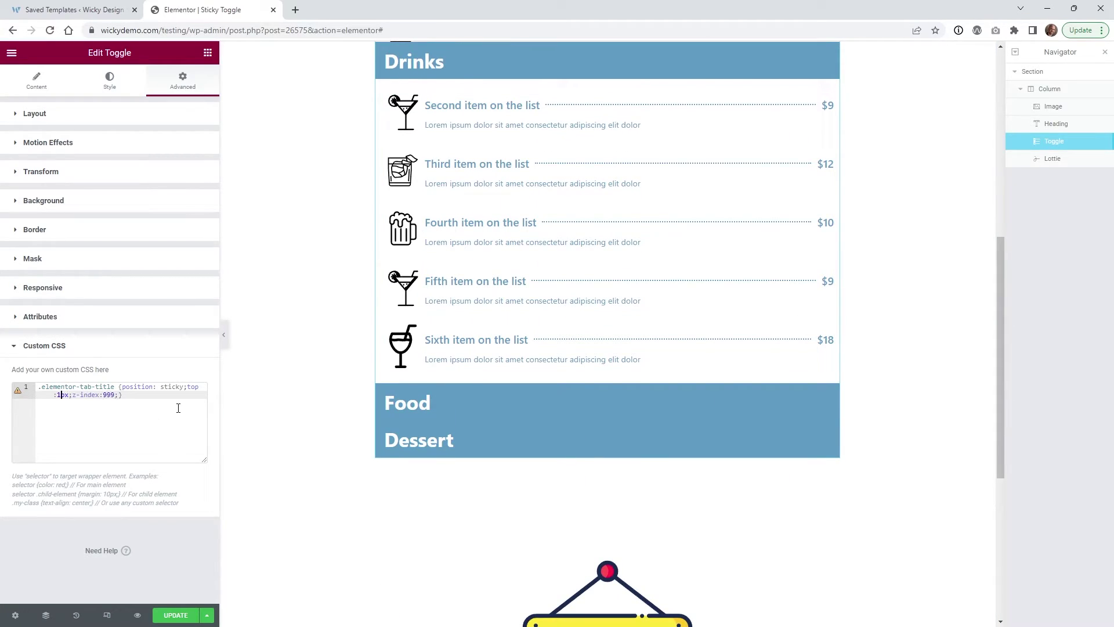
type("-1")
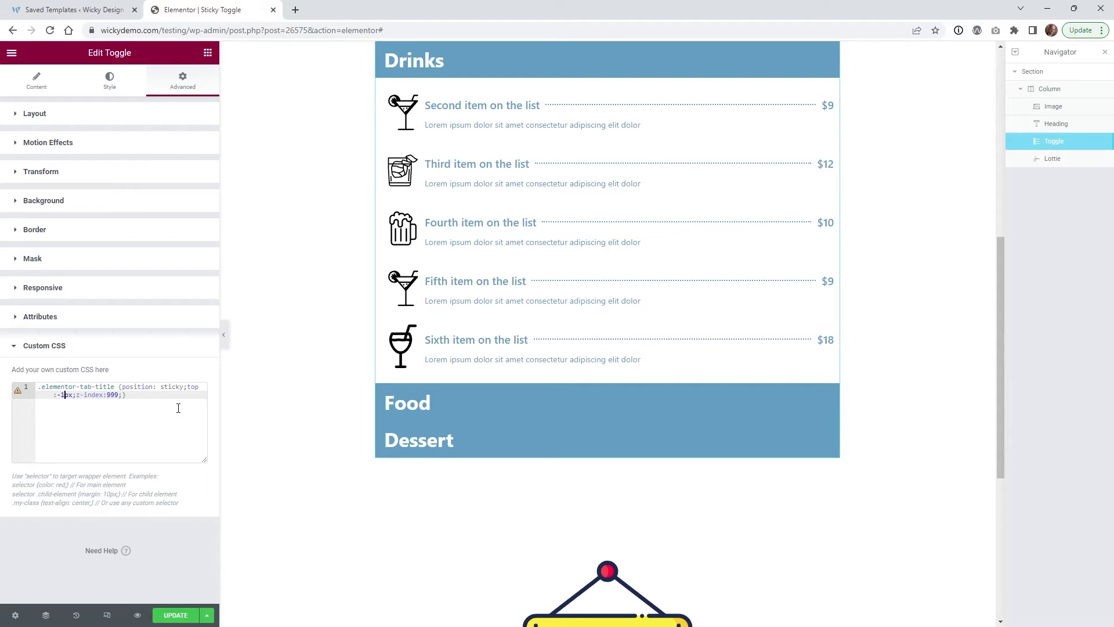
left_click(146, 397)
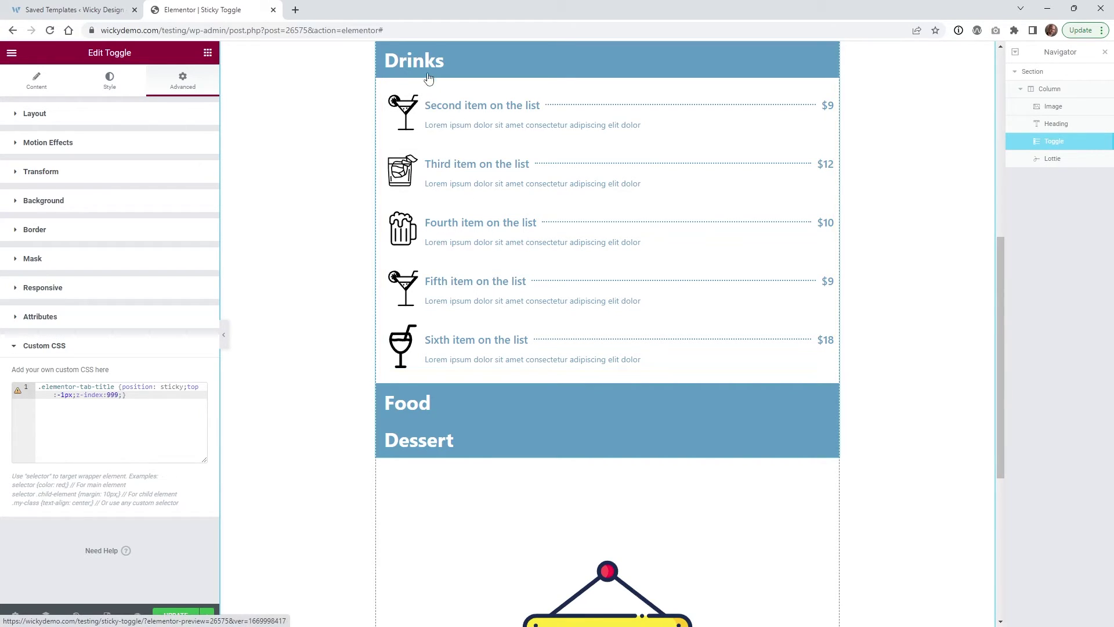
mouse_move(997, 263)
left_mouse_down()
mouse_move(1004, 285)
mouse_move(1002, 273)
left_mouse_up()
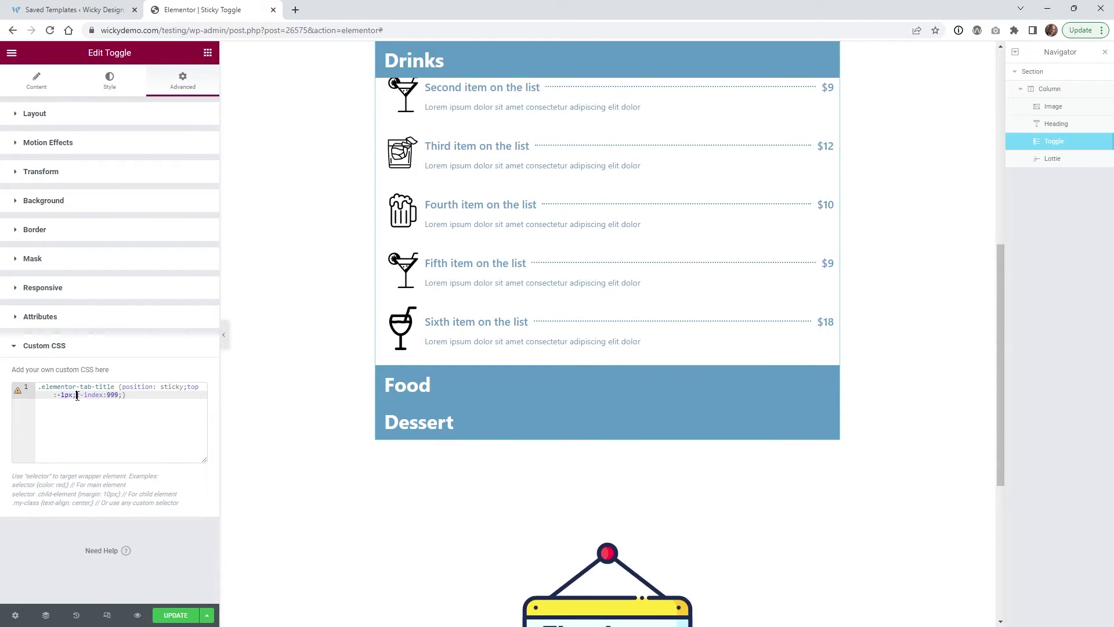
key("BackSpace")
mouse_move(999, 295)
left_mouse_down()
mouse_move(997, 304)
mouse_move(998, 256)
mouse_move(997, 288)
mouse_move(997, 279)
left_mouse_up()
left_click(97, 404)
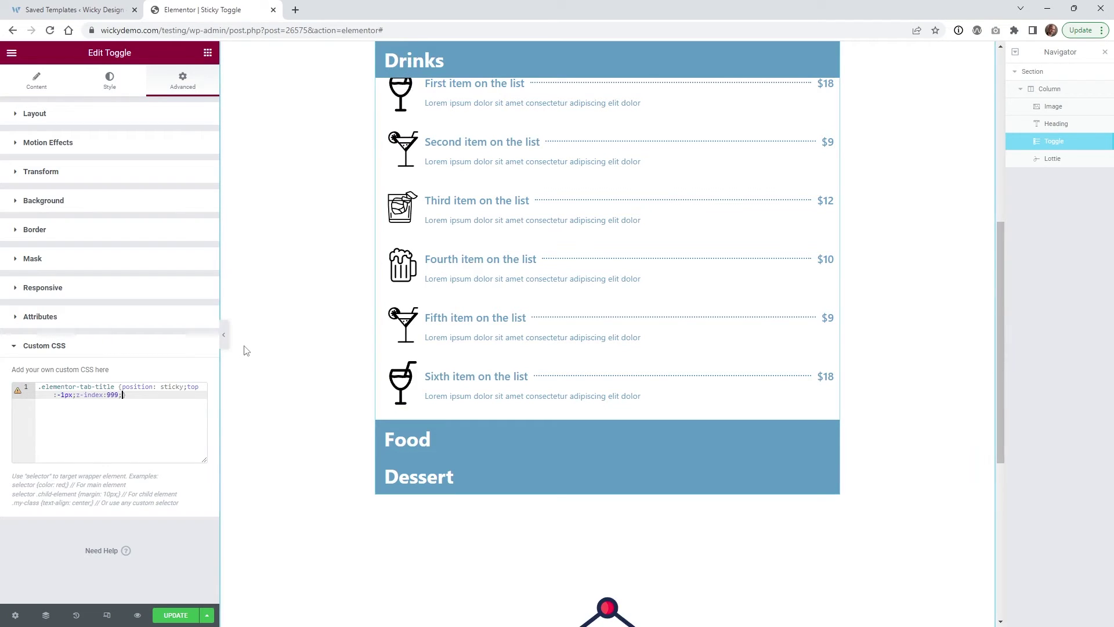
Expand Food in the preview and scroll to confirm its header stays pinned
scroll(565, 319, "up", 3)
scroll(566, 319, "down", 6)
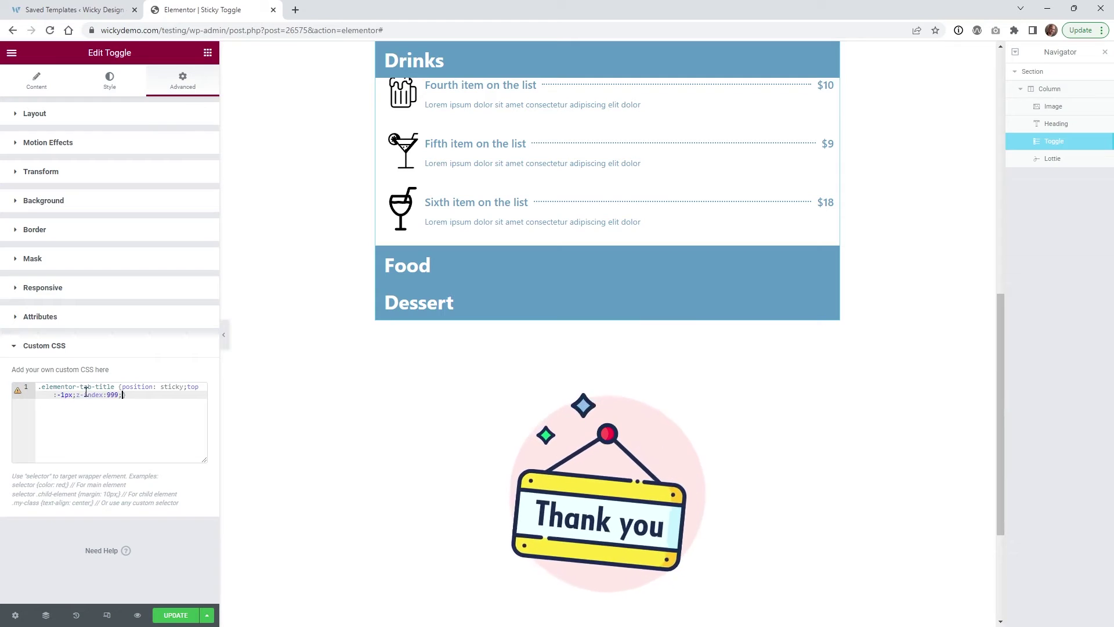
left_click(466, 271)
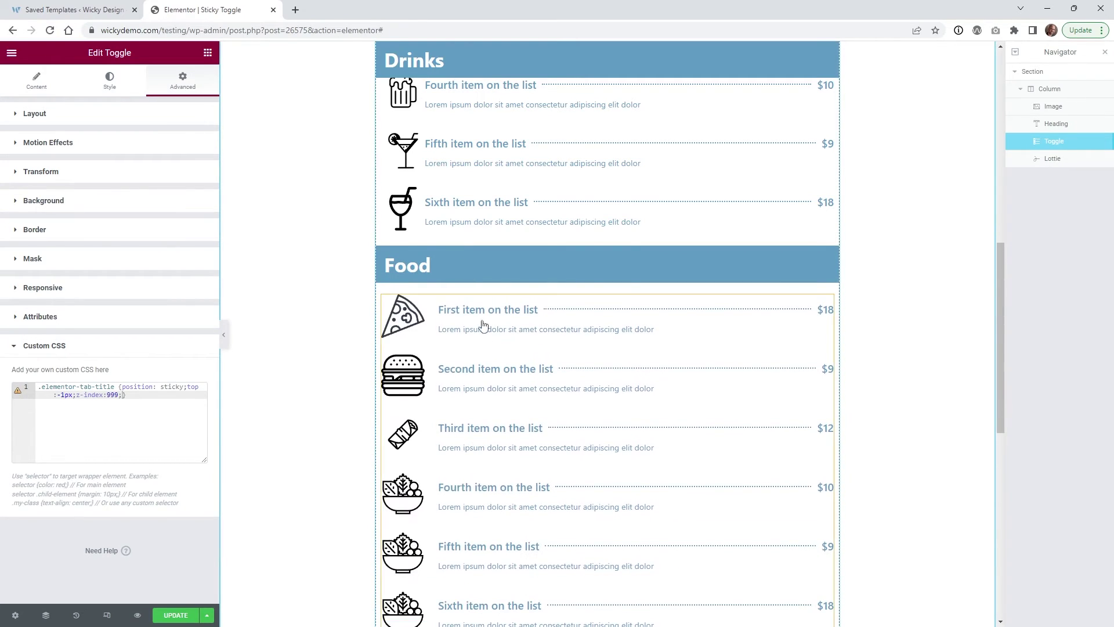
scroll(609, 312, "down", 5)
scroll(580, 325, "down", 1)
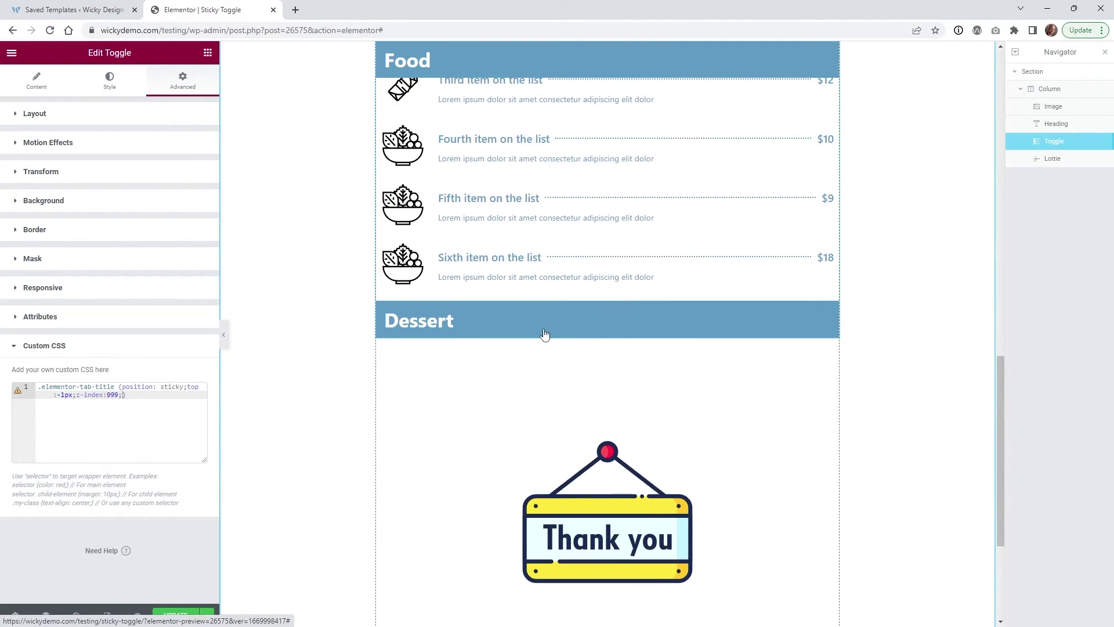
Expand Dessert, scroll to check its sticky header, and start a new custom CSS line
left_click(544, 332)
scroll(544, 334, "down", 4)
scroll(544, 335, "down", 2)
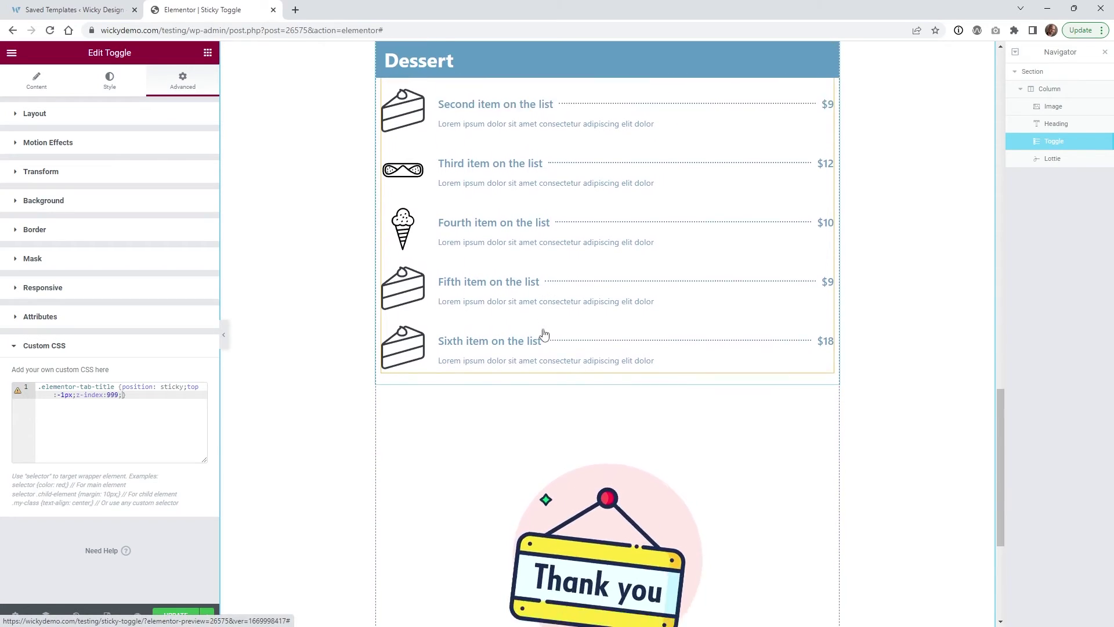
scroll(543, 335, "up", 8)
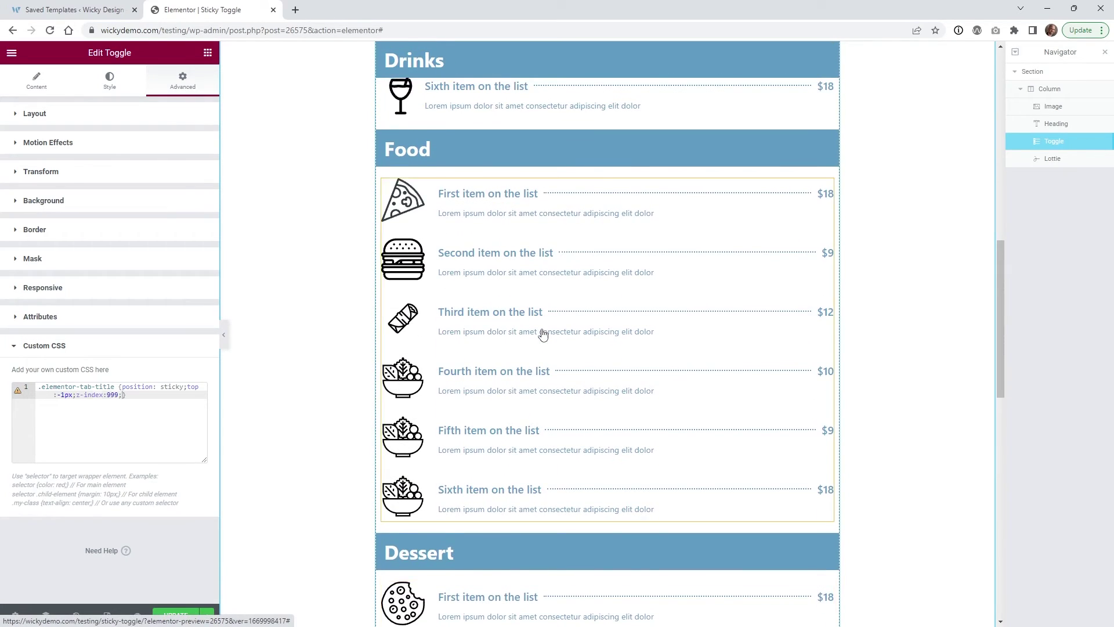
scroll(543, 334, "up", 2)
left_click(142, 404)
key("Return")
key("Return")
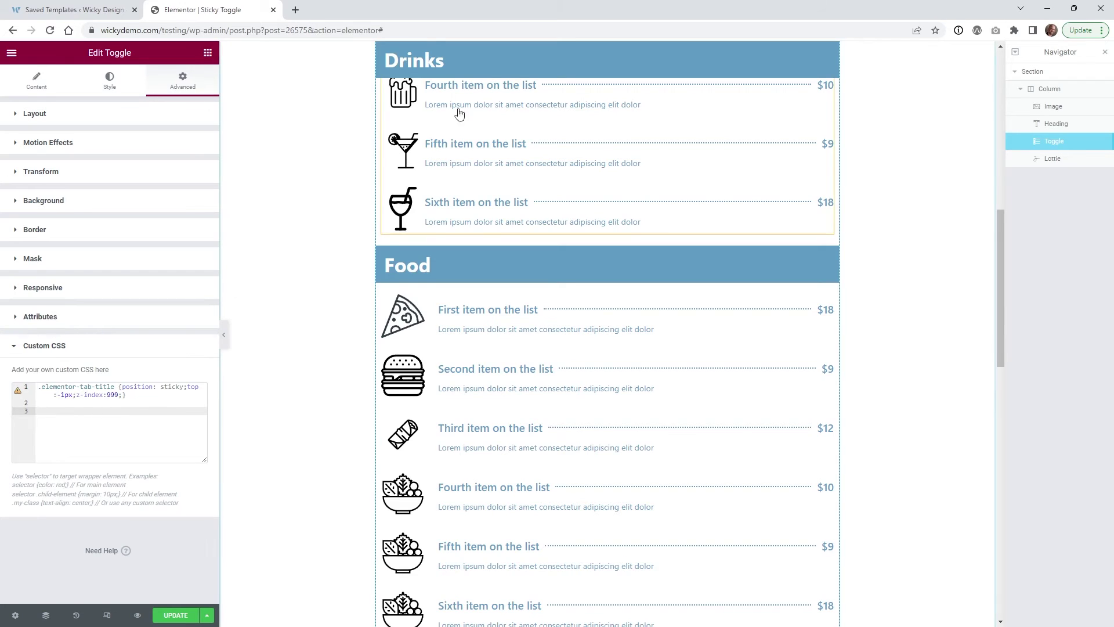
Add a .elementor-toggle-title rule: display block, centred text, 20px padding, 3px solid #fff border
type(".elementor-toggle-title {     display: block;     text-align: center;     padding:20px;     border:3px solid #fff; }")
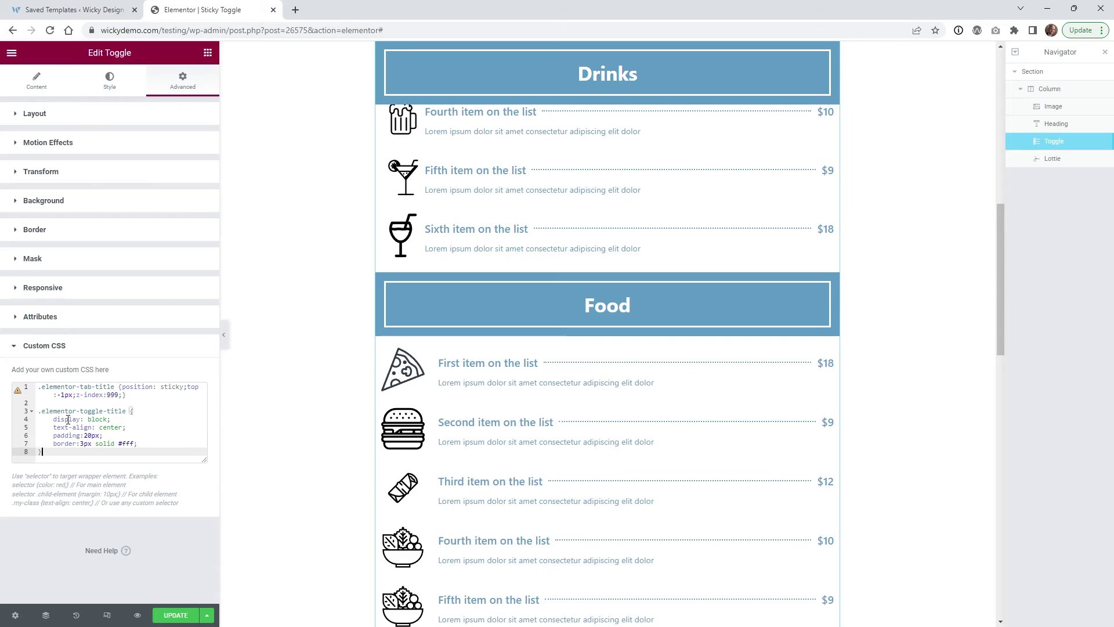
left_click_drag(67, 419, 107, 419)
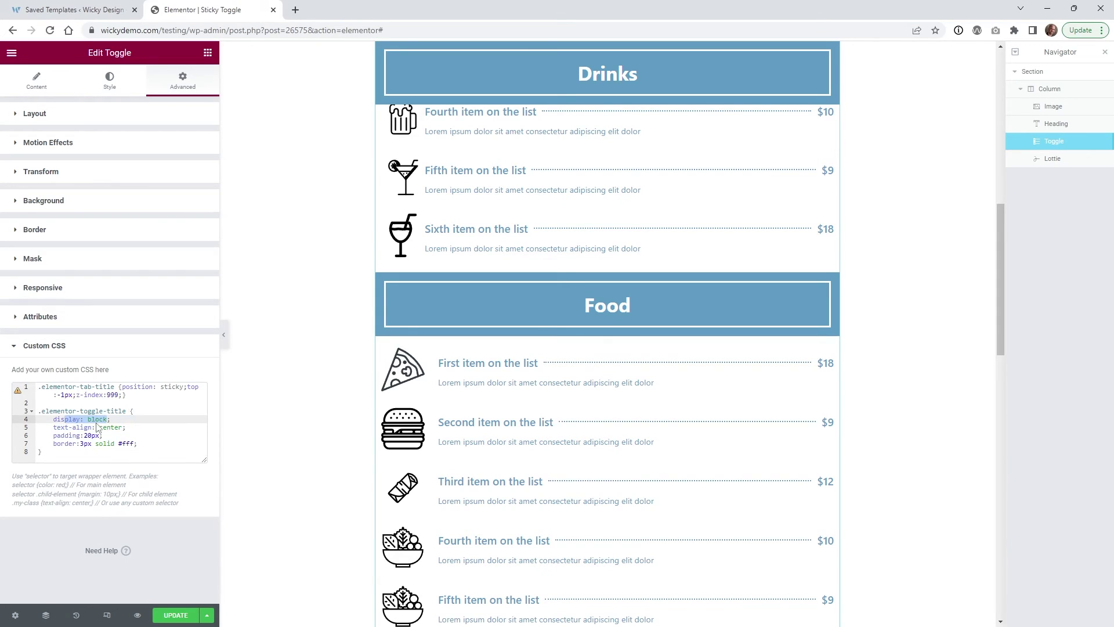
left_click(86, 434)
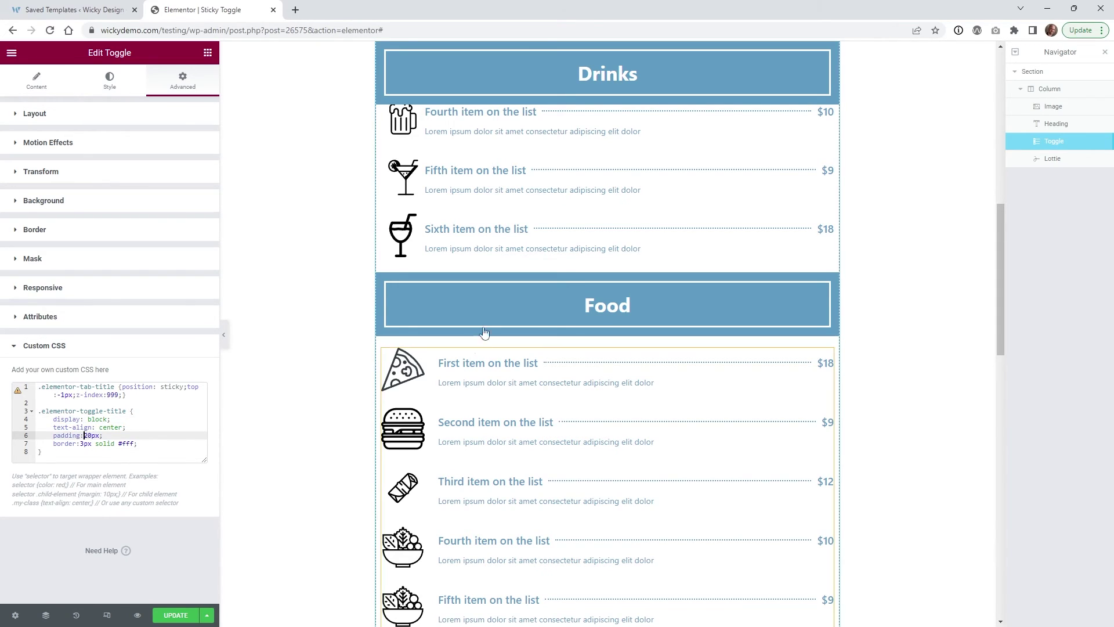
left_click(81, 443)
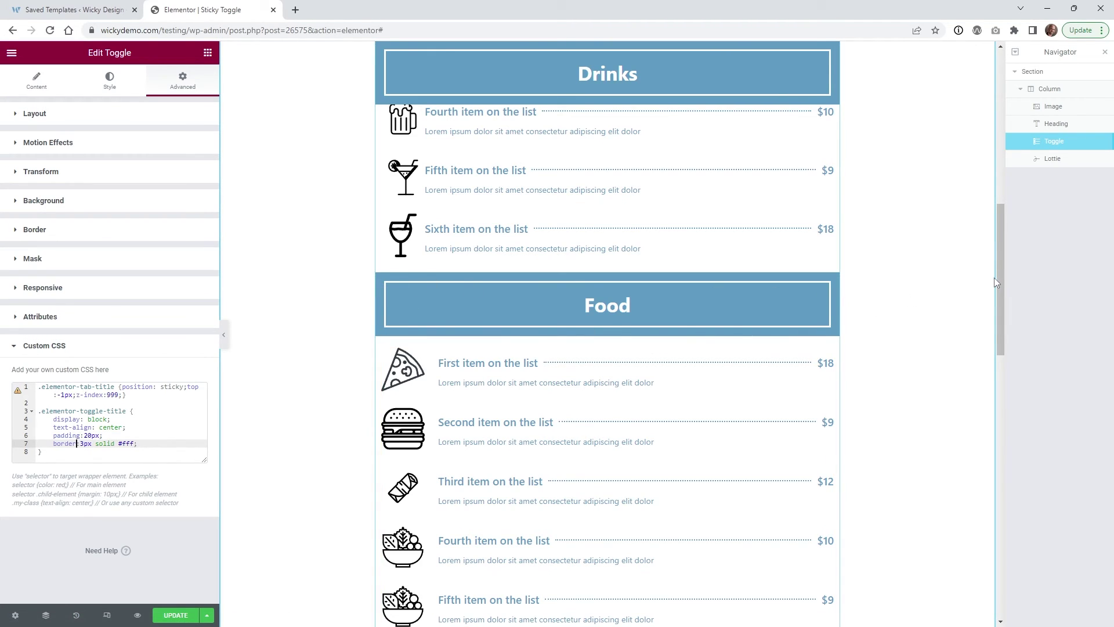
left_click_drag(998, 278, 1008, 258)
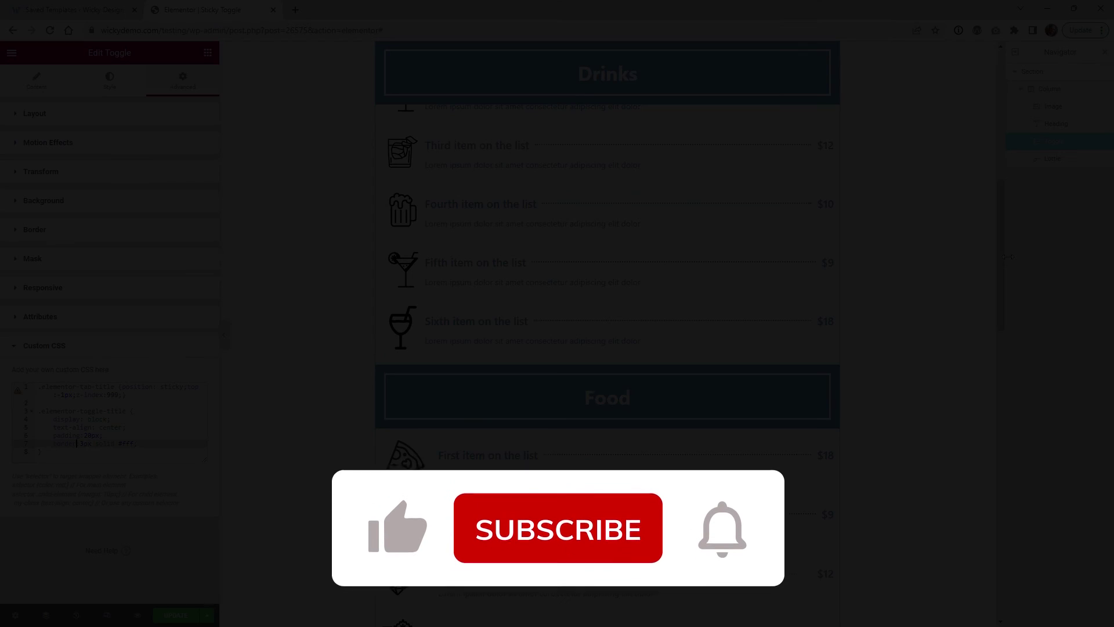